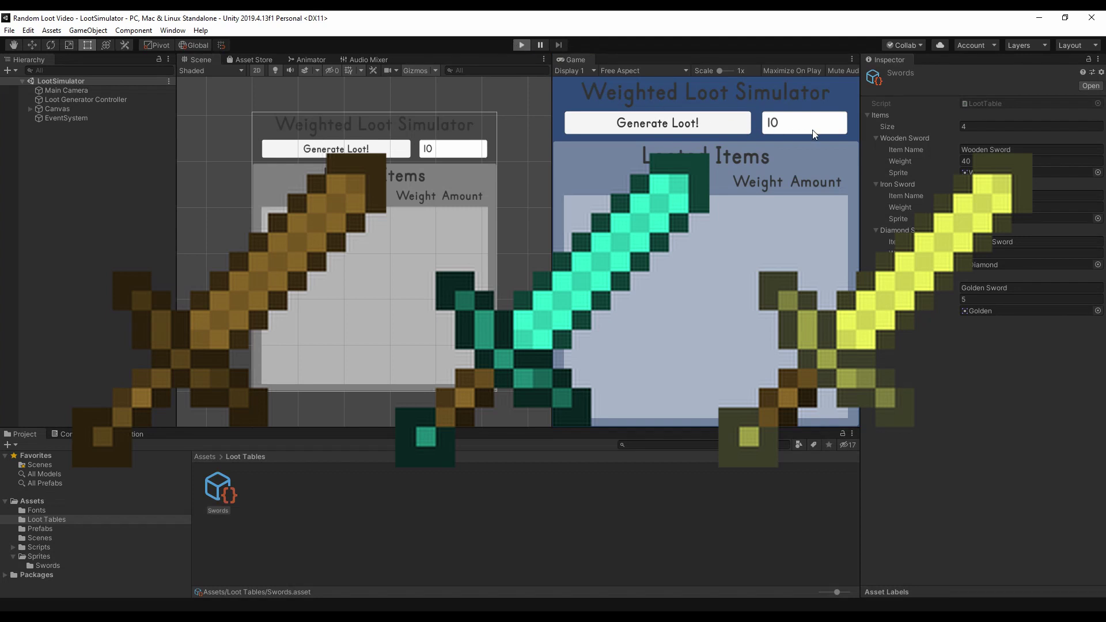
# Step: Set the loot quantity to 10000 and generate loot repeatedly to tally the four swords
pyautogui.click(812, 129)
pyautogui.write('00')
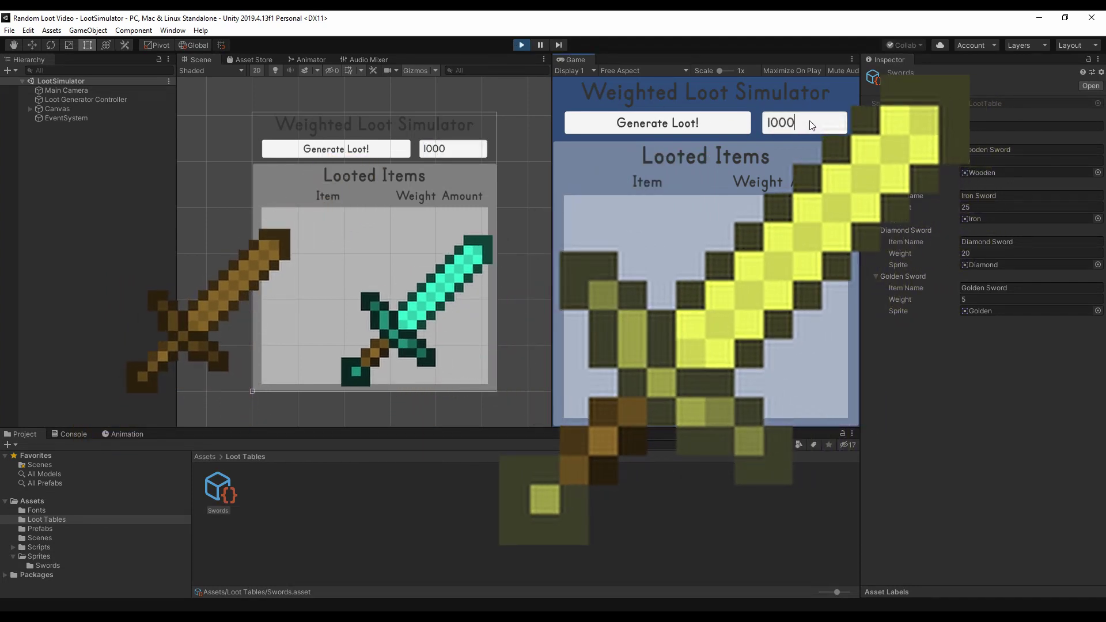
pyautogui.write('0')
pyautogui.click(674, 128)
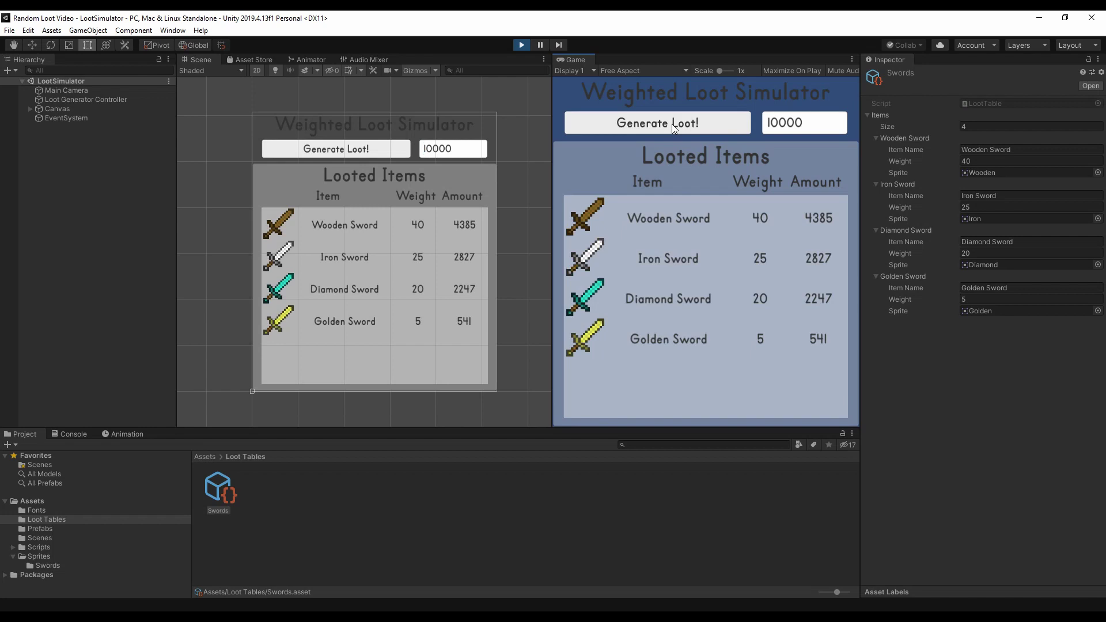
pyautogui.click(671, 123)
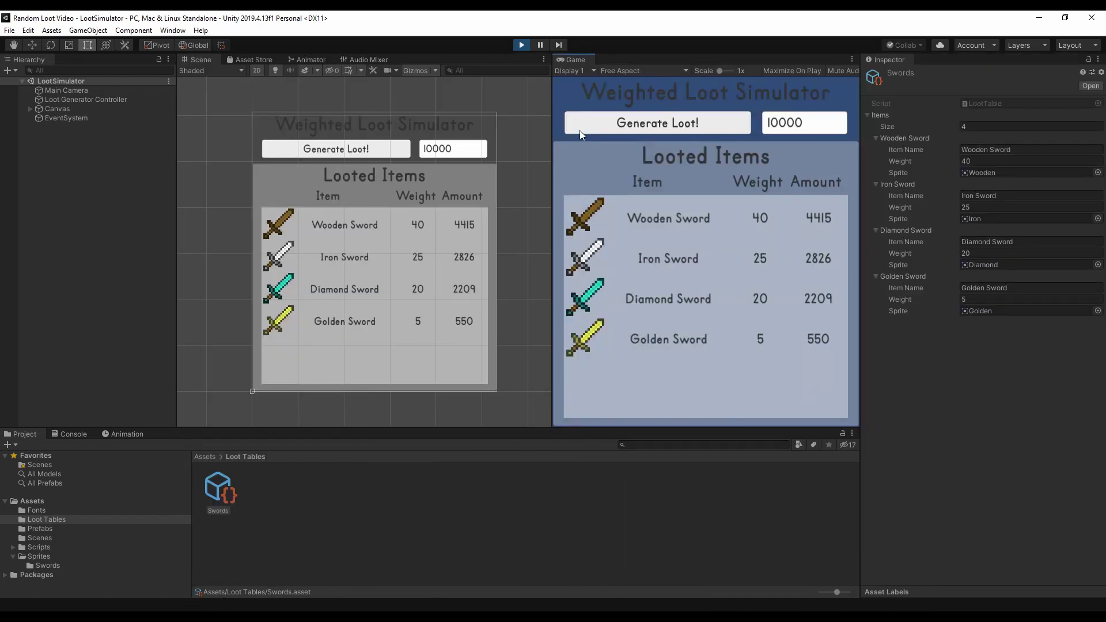
pyautogui.click(580, 130)
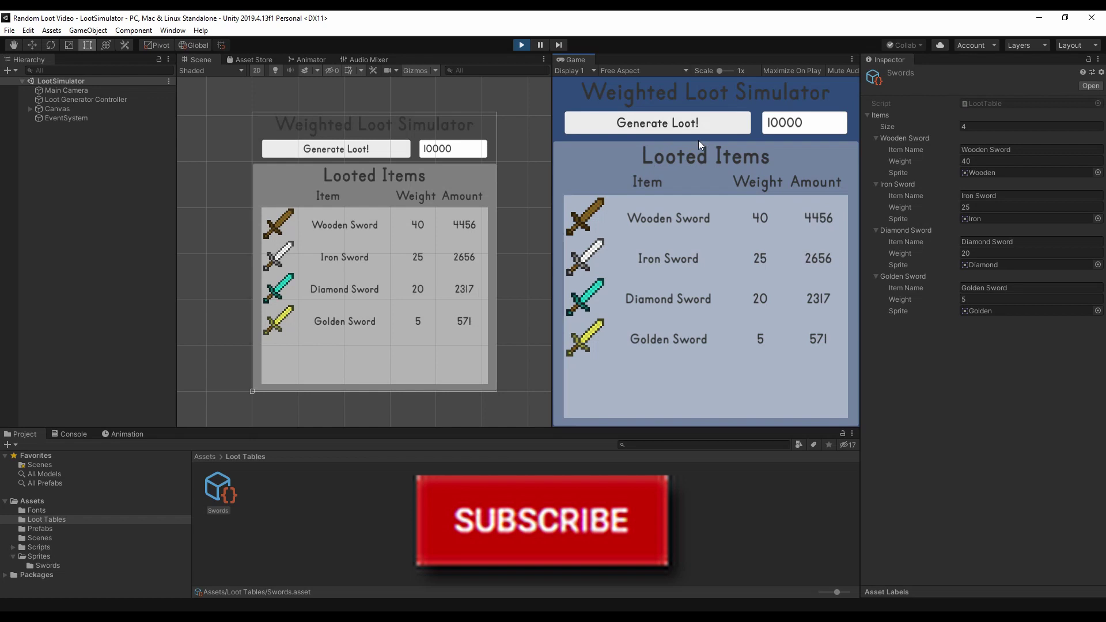
pyautogui.click(731, 129)
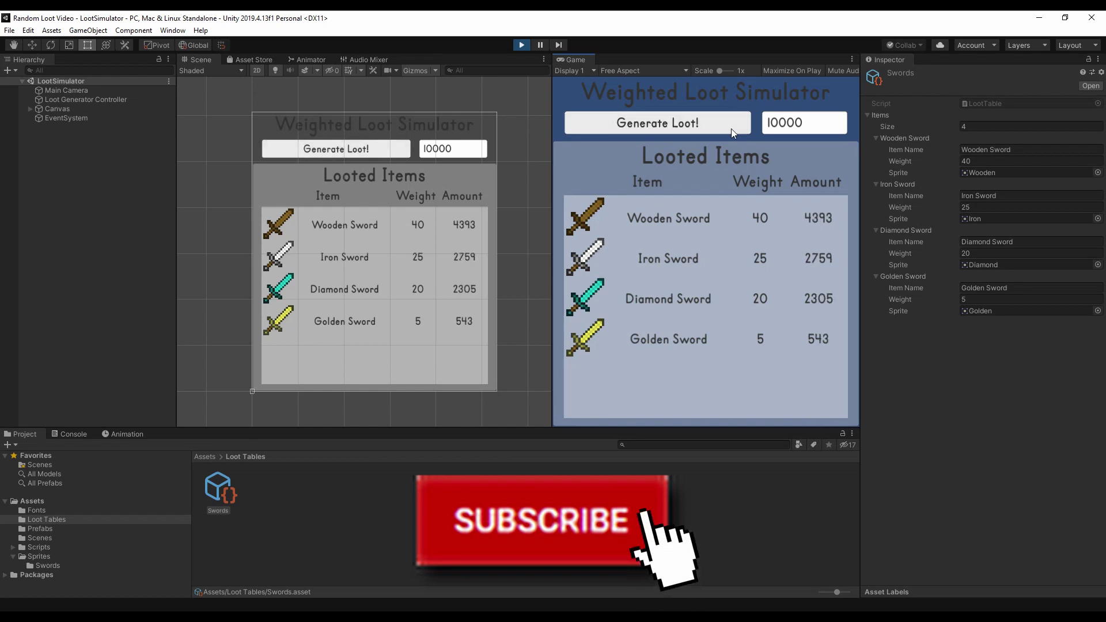
pyautogui.click(731, 129)
pyautogui.click(731, 128)
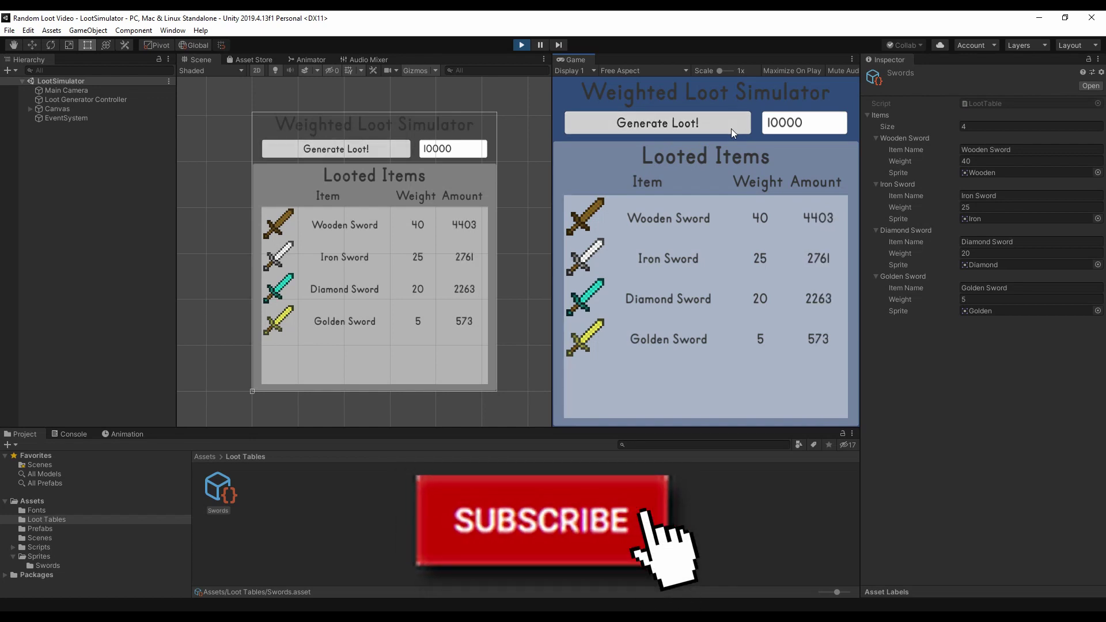
pyautogui.click(732, 129)
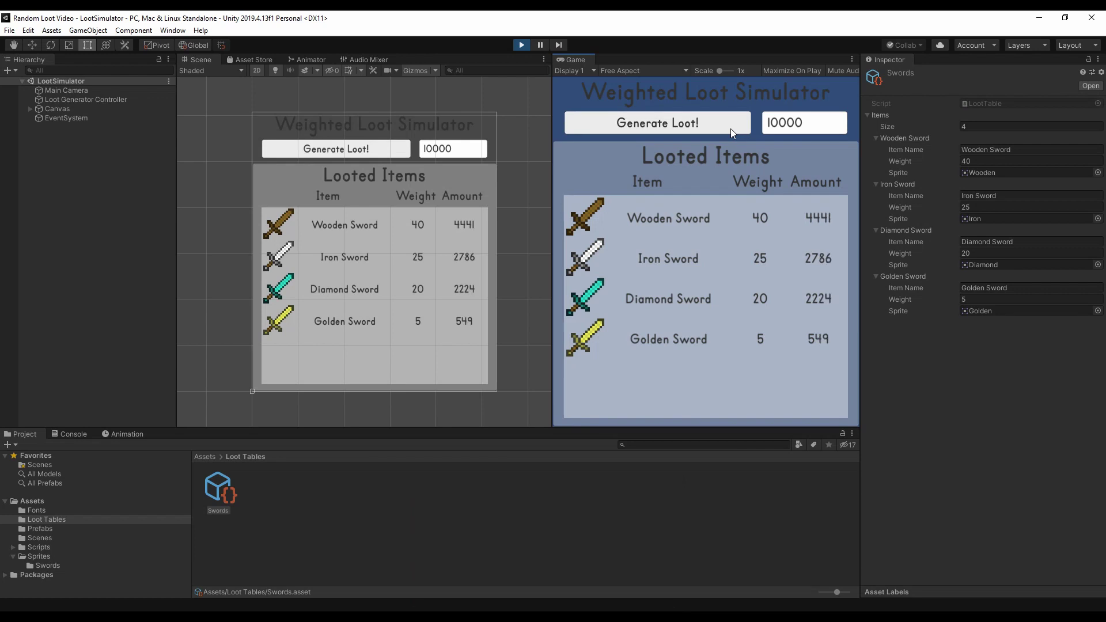
pyautogui.click(730, 129)
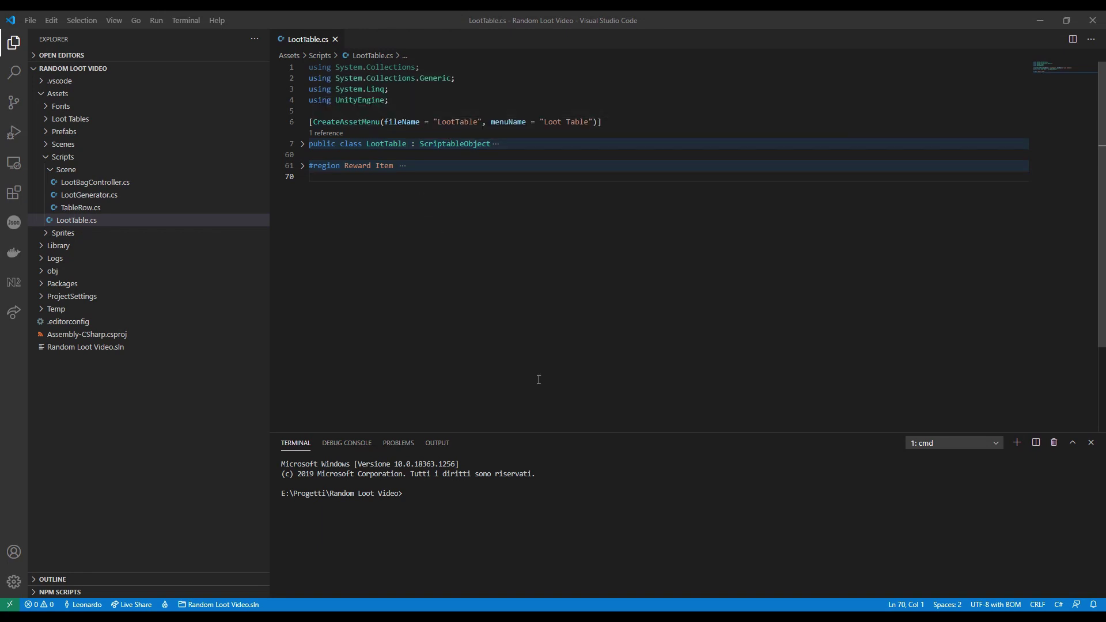
# Step: Back in Unity, open the C# project from the Project panel to show LootTable.cs
pyautogui.hotkey('alt', 'Tab')
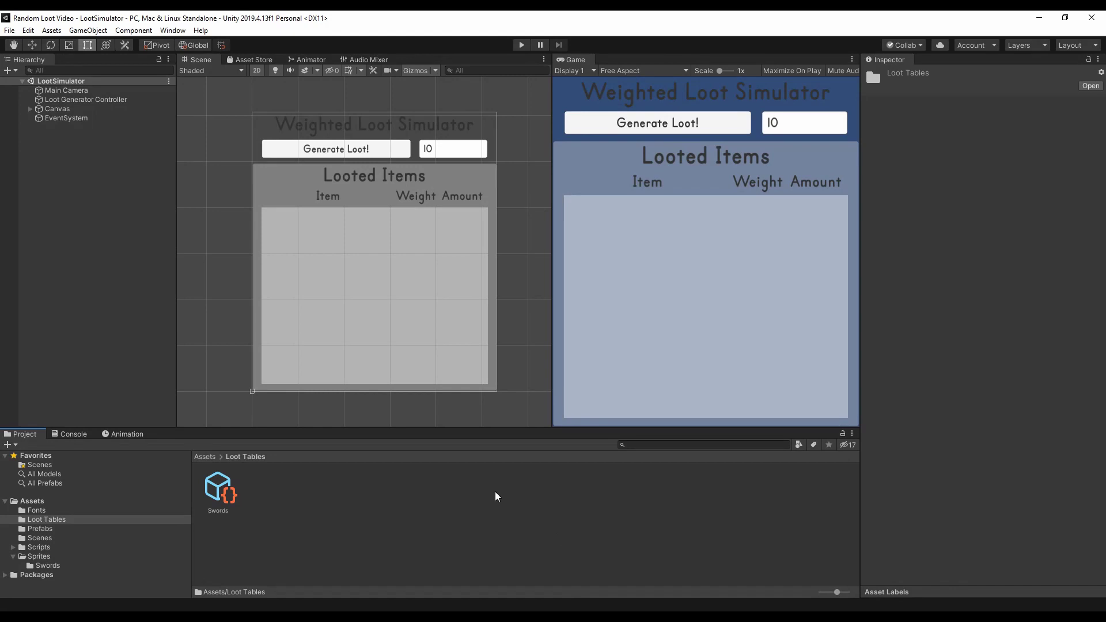
pyautogui.rightClick(496, 496)
pyautogui.moveTo(554, 205)
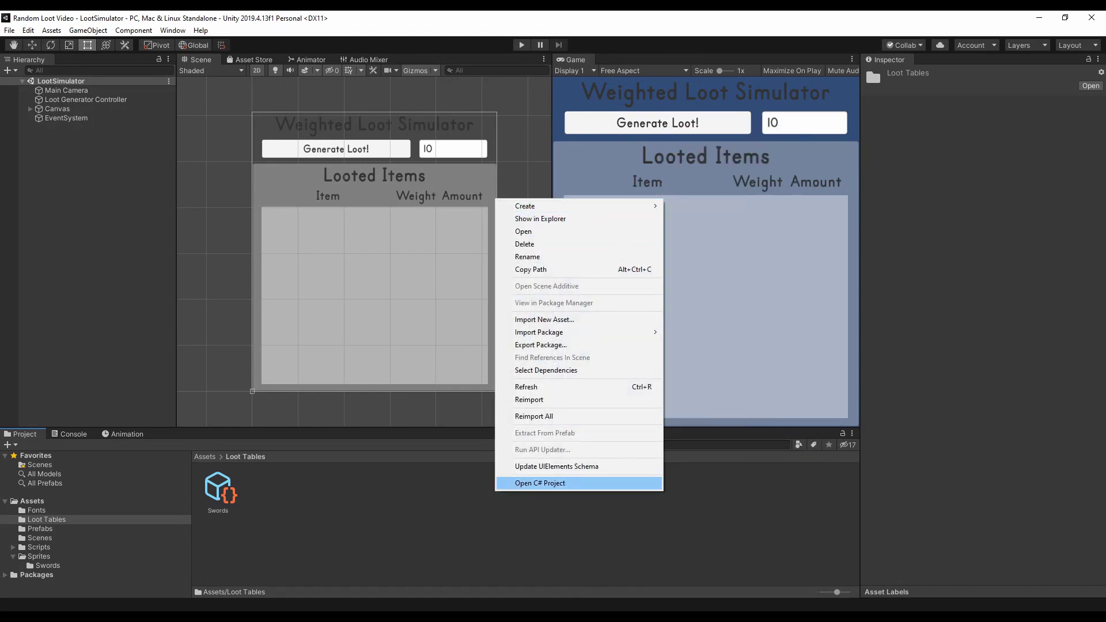
pyautogui.click(553, 483)
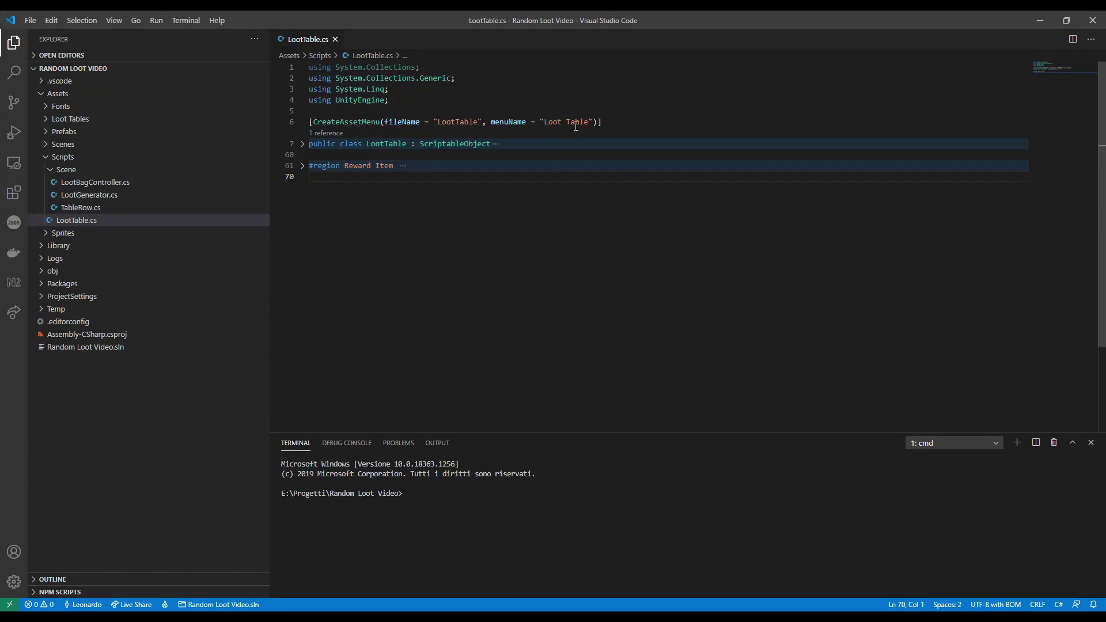
# Step: Unfold the LootTable class at line 7 and its Reward Item region
pyautogui.click(302, 143)
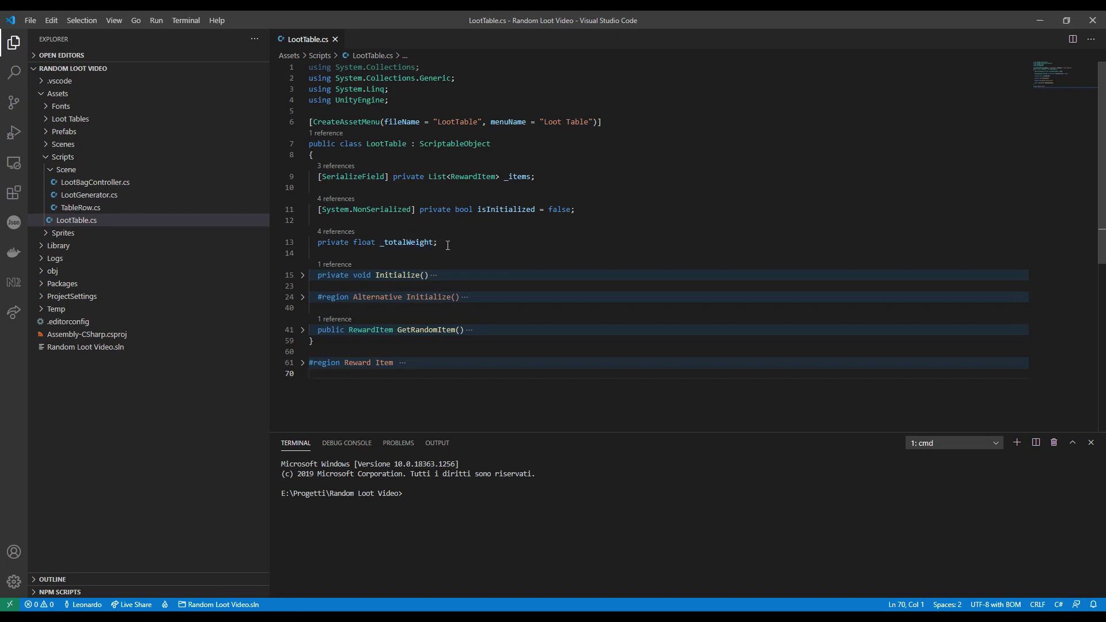
pyautogui.click(301, 363)
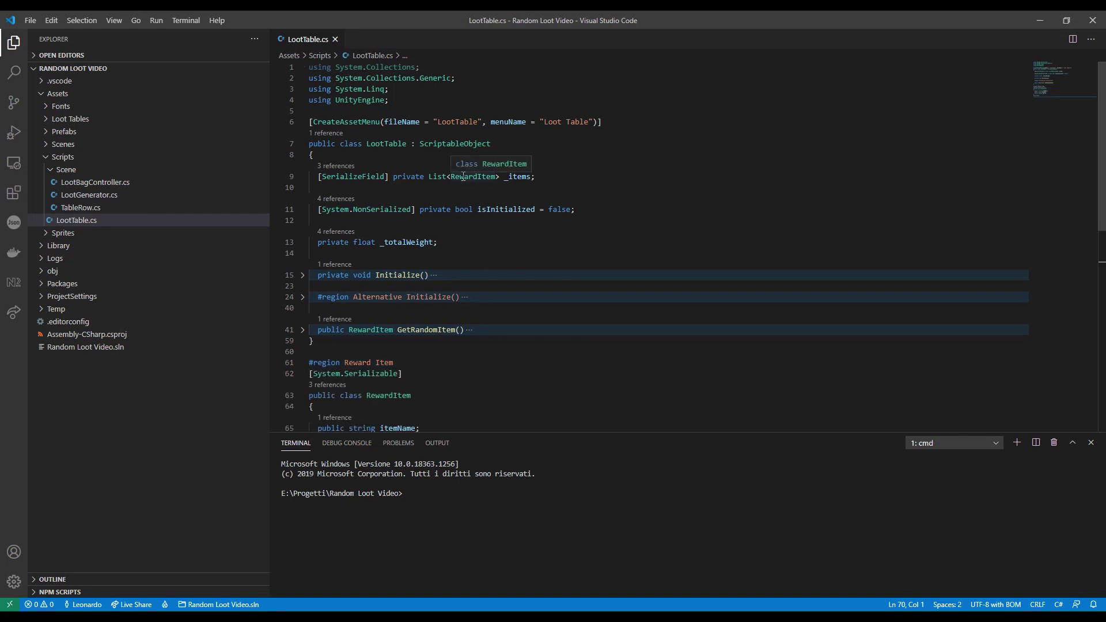
pyautogui.scroll(-2, 481, 182)
pyautogui.scroll(-1, 458, 259)
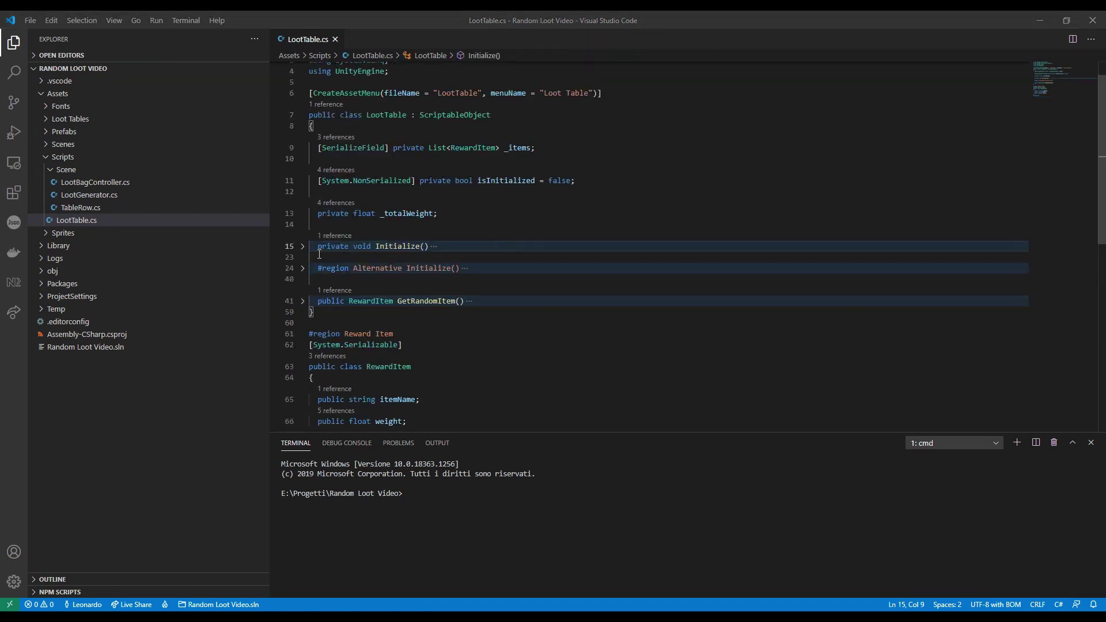
# Step: Unfold Initialize, try IntelliSense on _items, fold Alternative Initialize, and save LootTable.cs
pyautogui.click(303, 246)
pyautogui.scroll(-1, 526, 257)
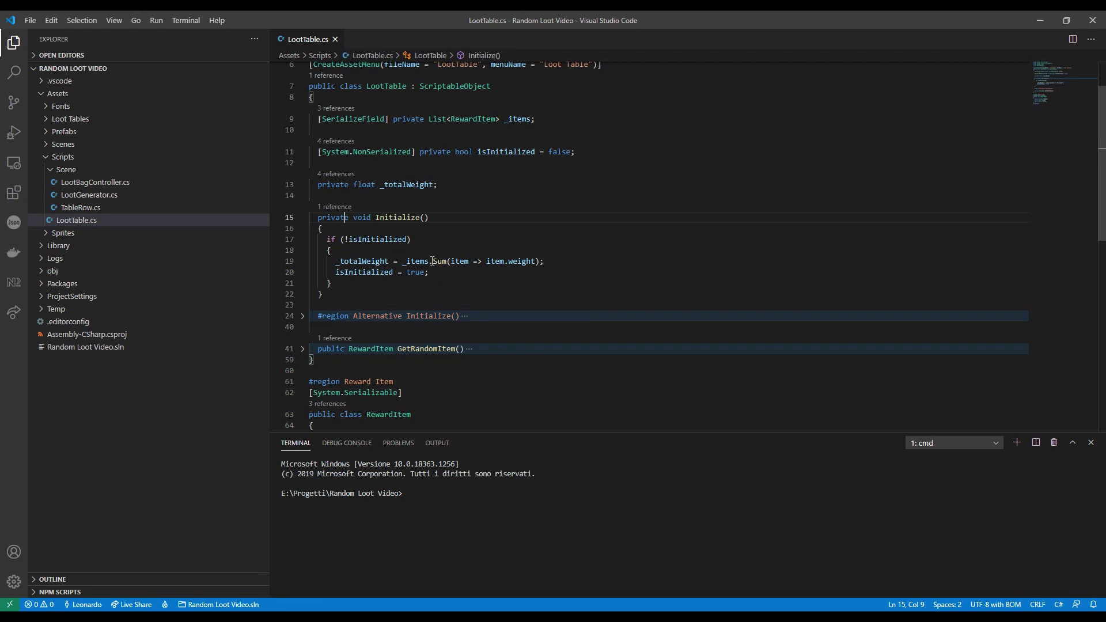
pyautogui.scroll(2, 445, 206)
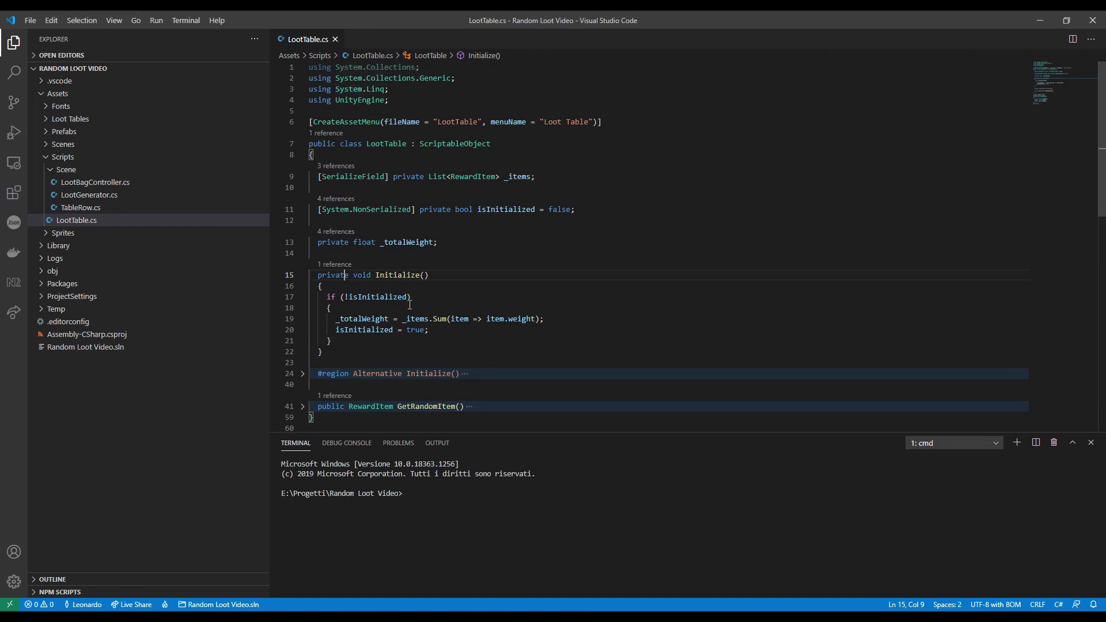
pyautogui.click(429, 319)
pyautogui.press('Left')
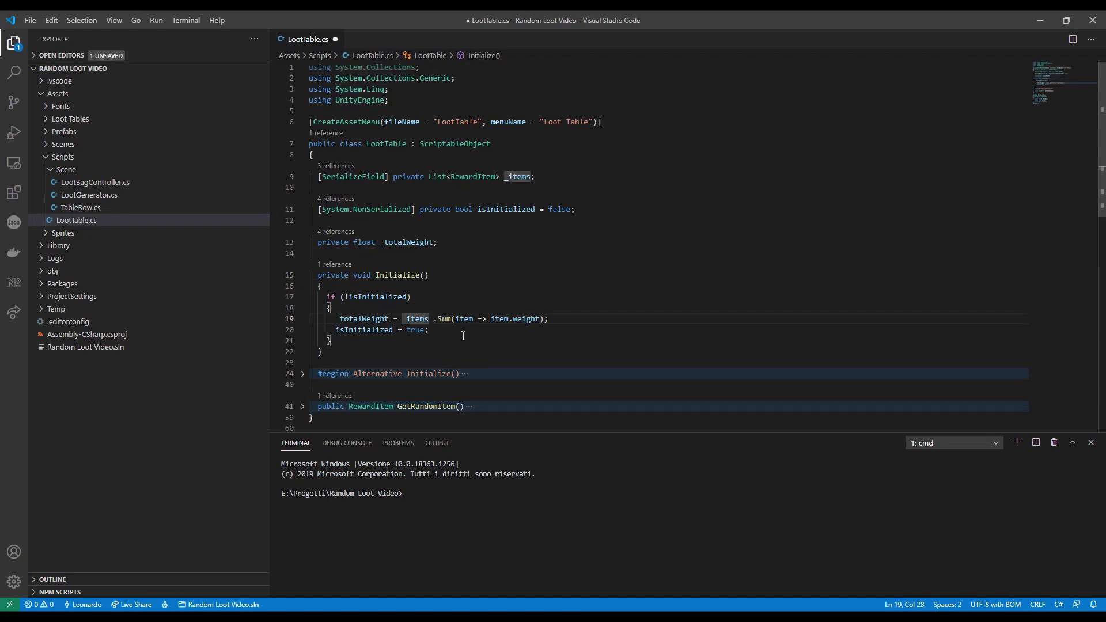
pyautogui.write('.M')
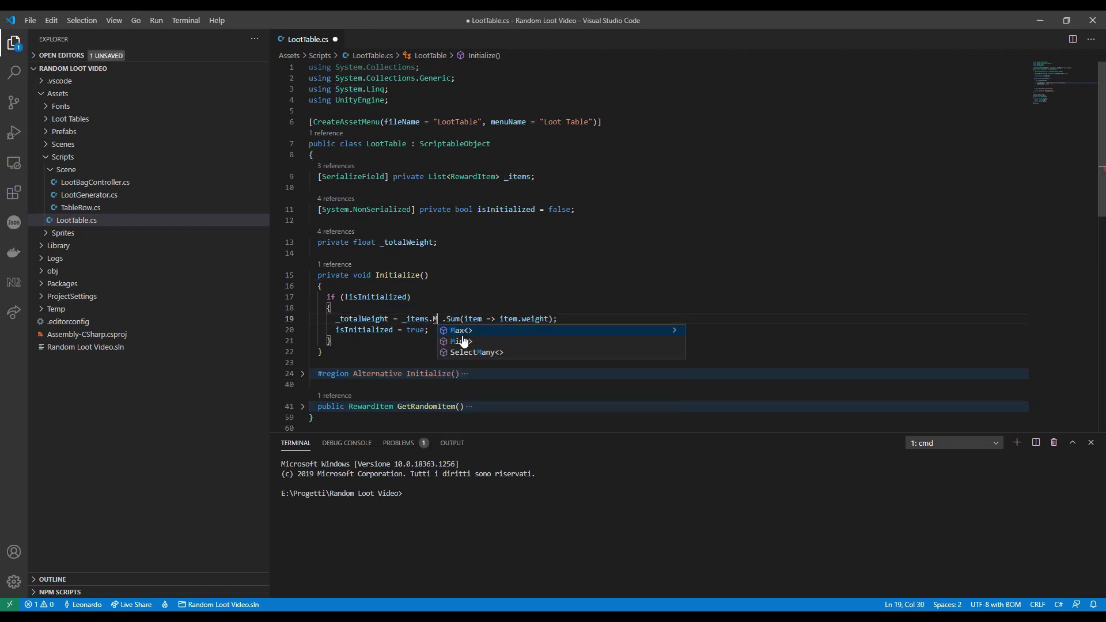
pyautogui.write('i')
pyautogui.press('BackSpace')
pyautogui.press('BackSpace')
pyautogui.write('L')
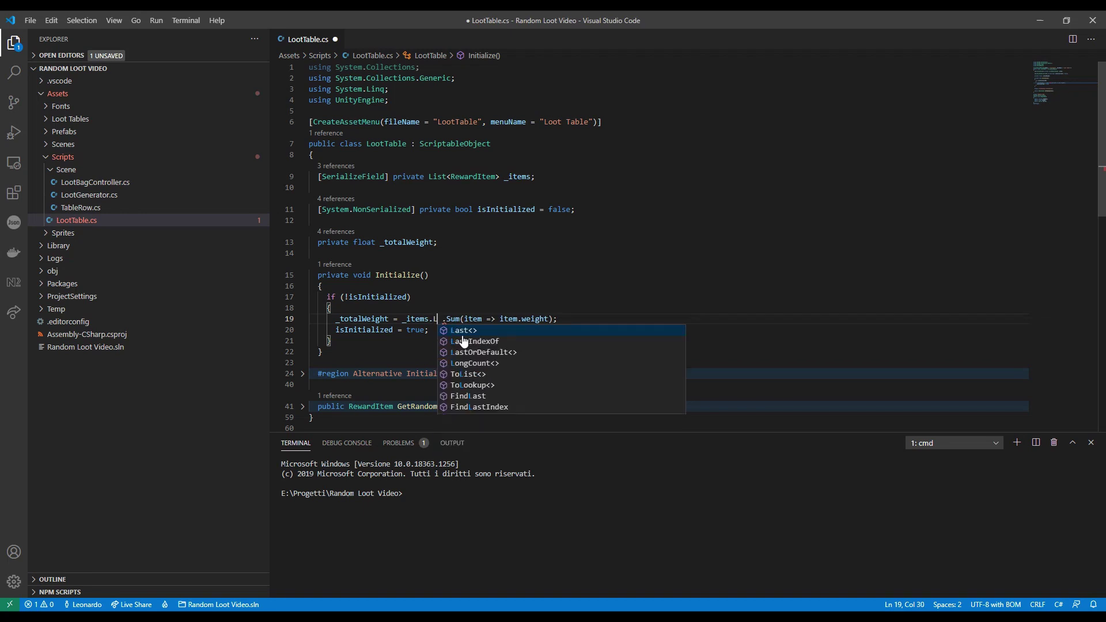
pyautogui.write('a')
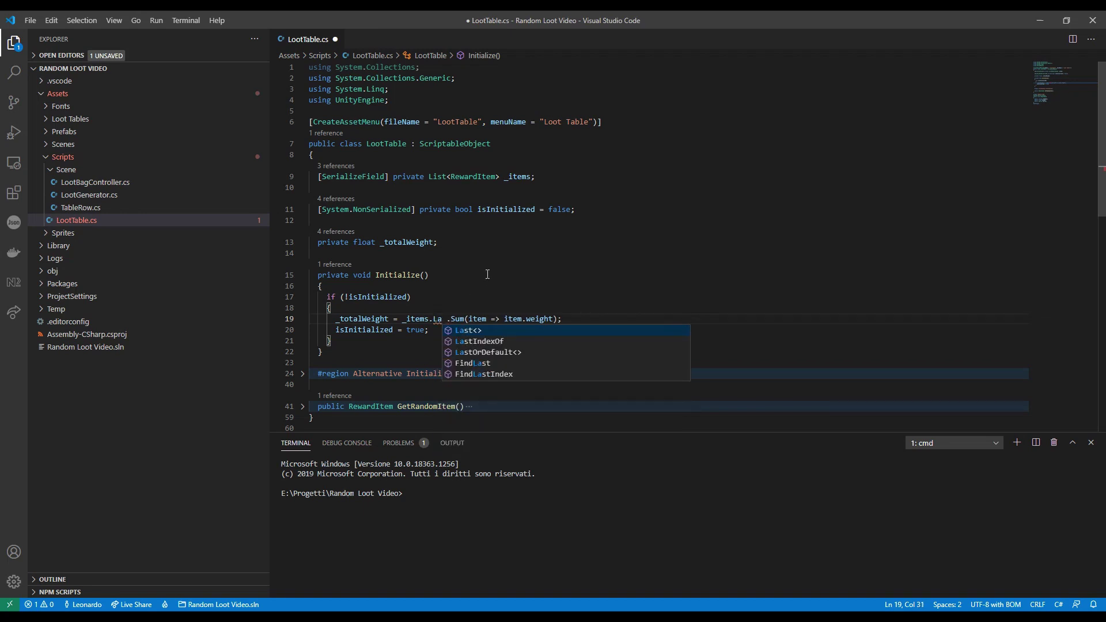
pyautogui.press('BackSpace')
pyautogui.press('BackSpace')
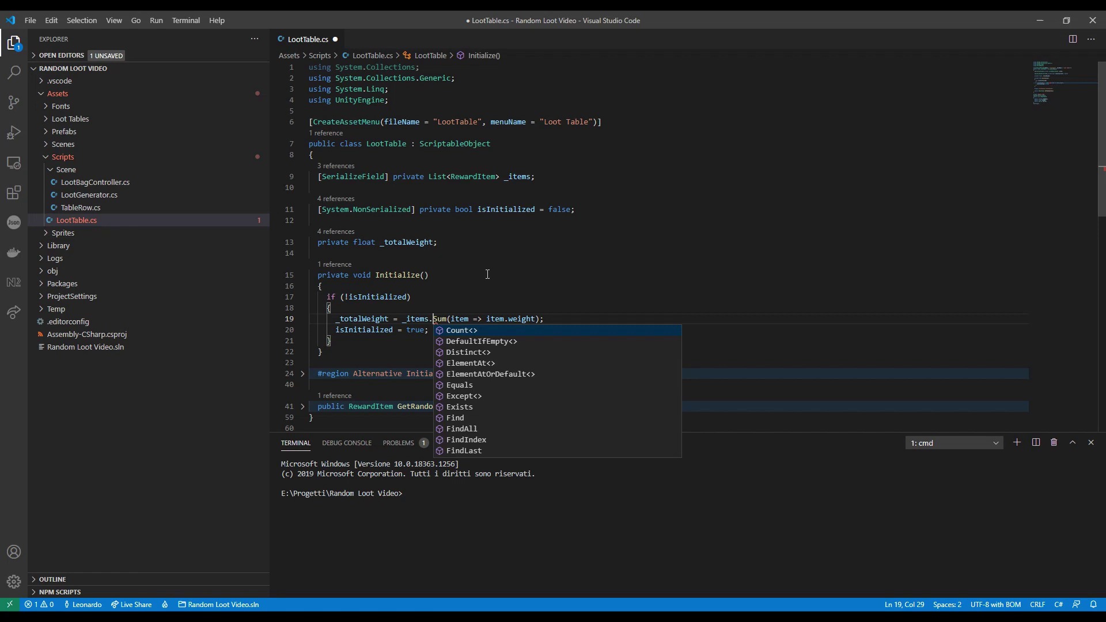
pyautogui.click(488, 274)
pyautogui.scroll(-2, 487, 274)
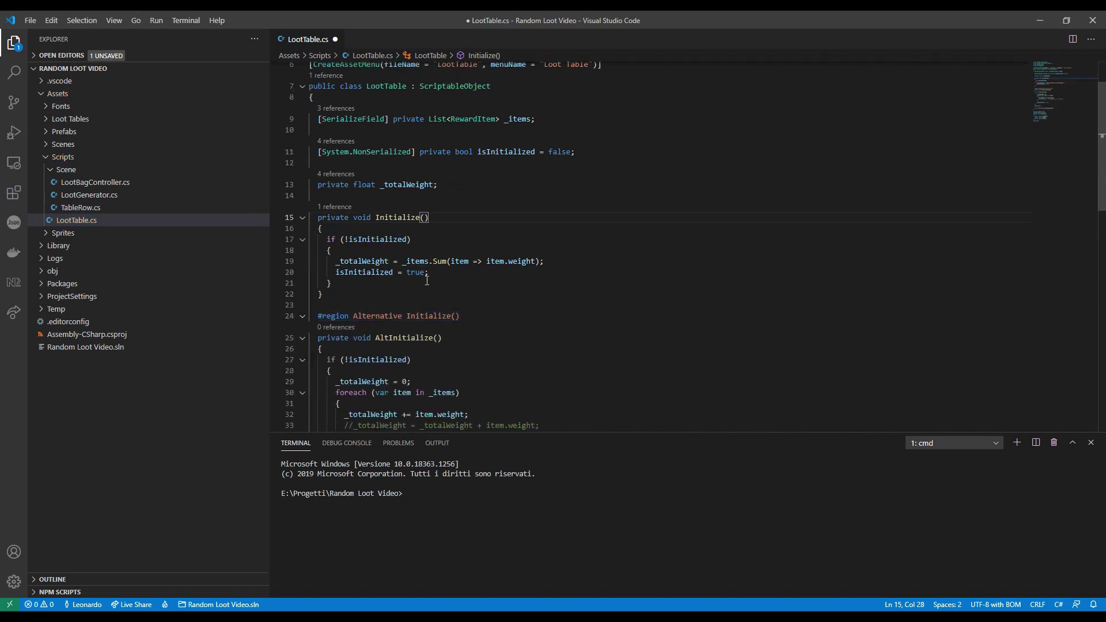
pyautogui.scroll(-2, 540, 273)
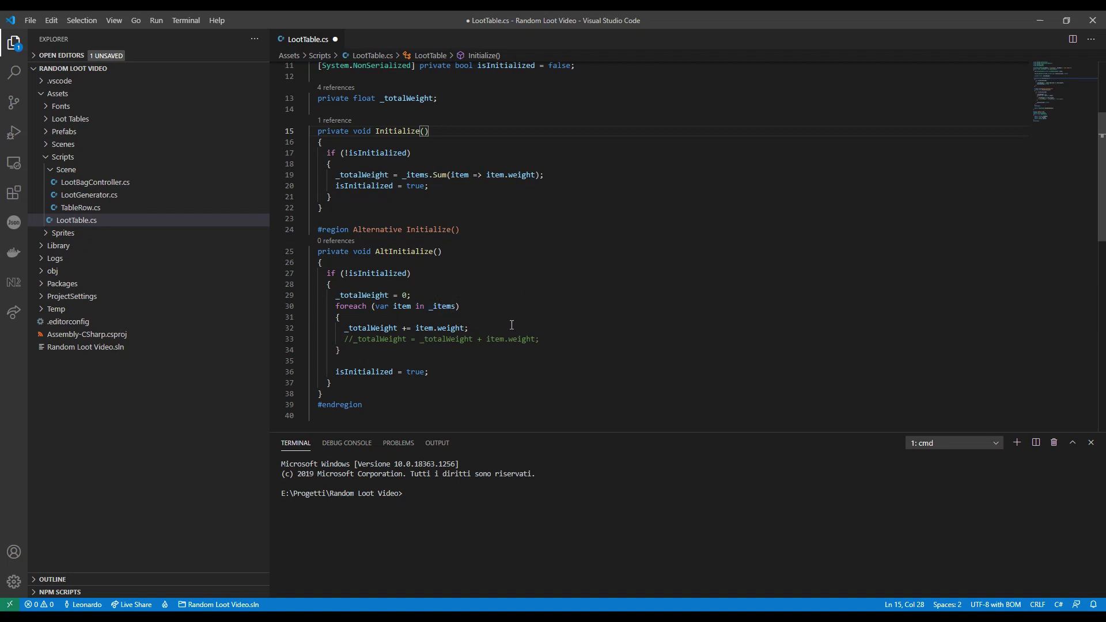
pyautogui.click(303, 229)
pyautogui.scroll(2, 363, 243)
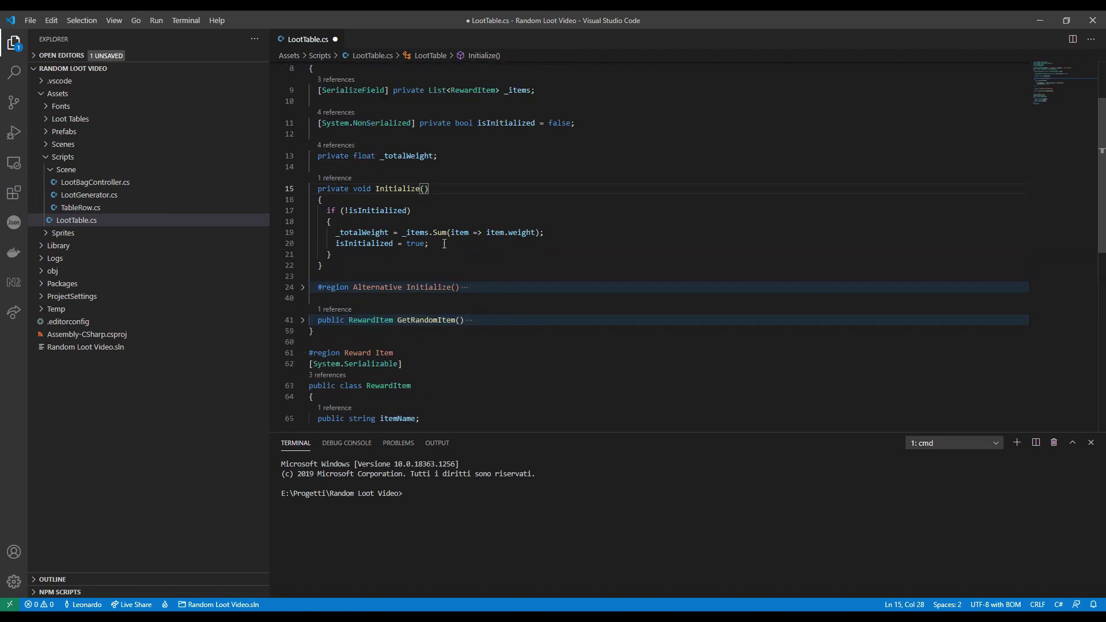
pyautogui.hotkey('ctrl', 's')
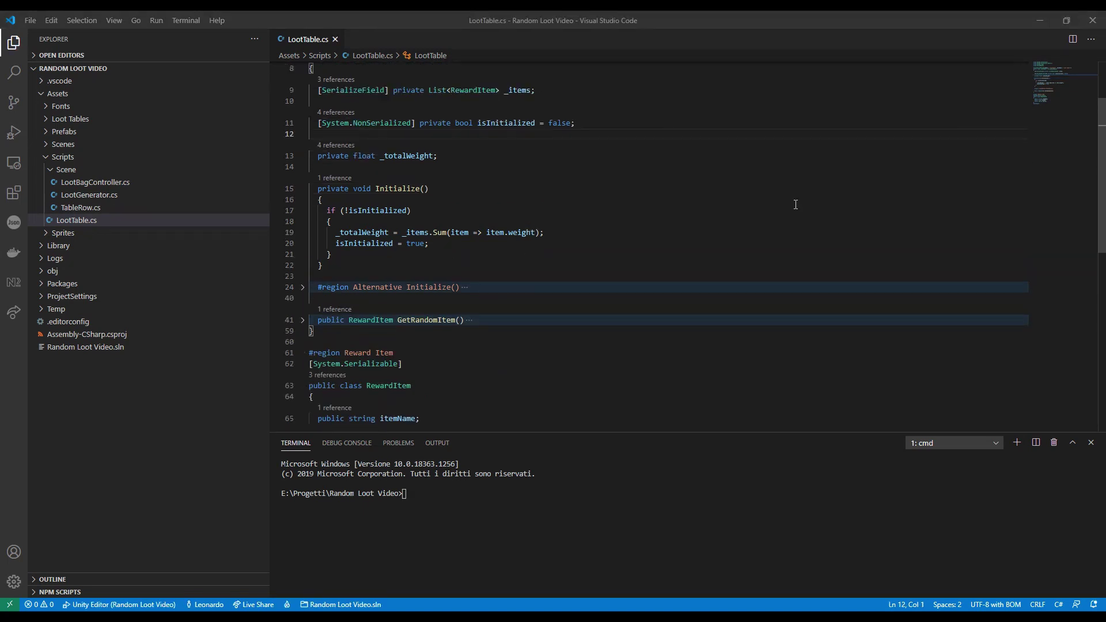
# Step: Unfold GetRandomItem and attach the debugger to the Unity Editor
pyautogui.click(302, 319)
pyautogui.scroll(-3, 527, 242)
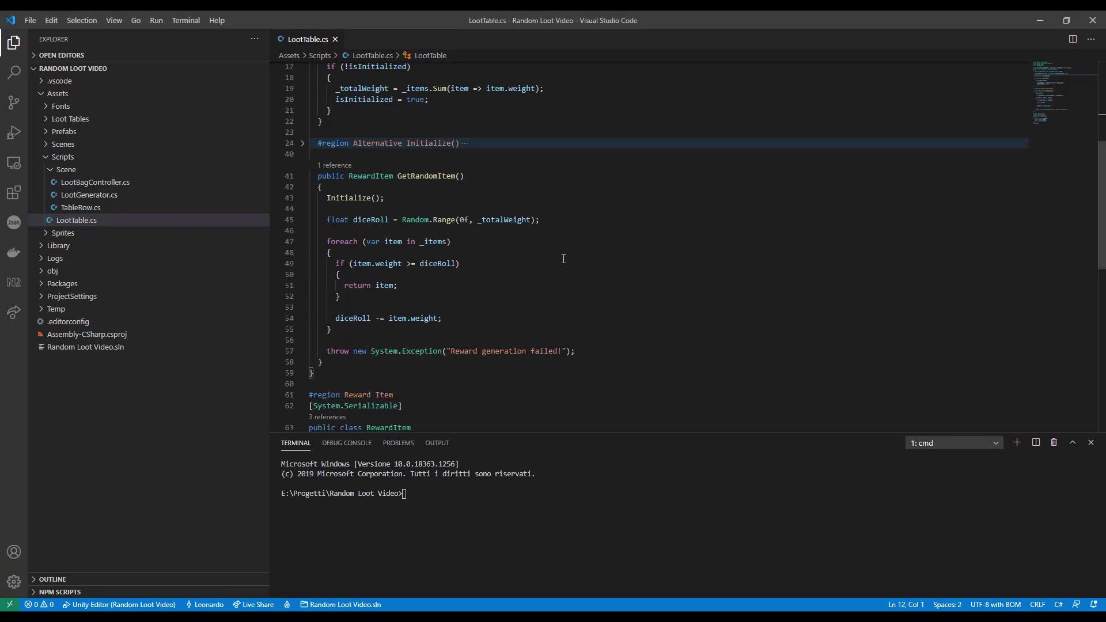
pyautogui.click(13, 132)
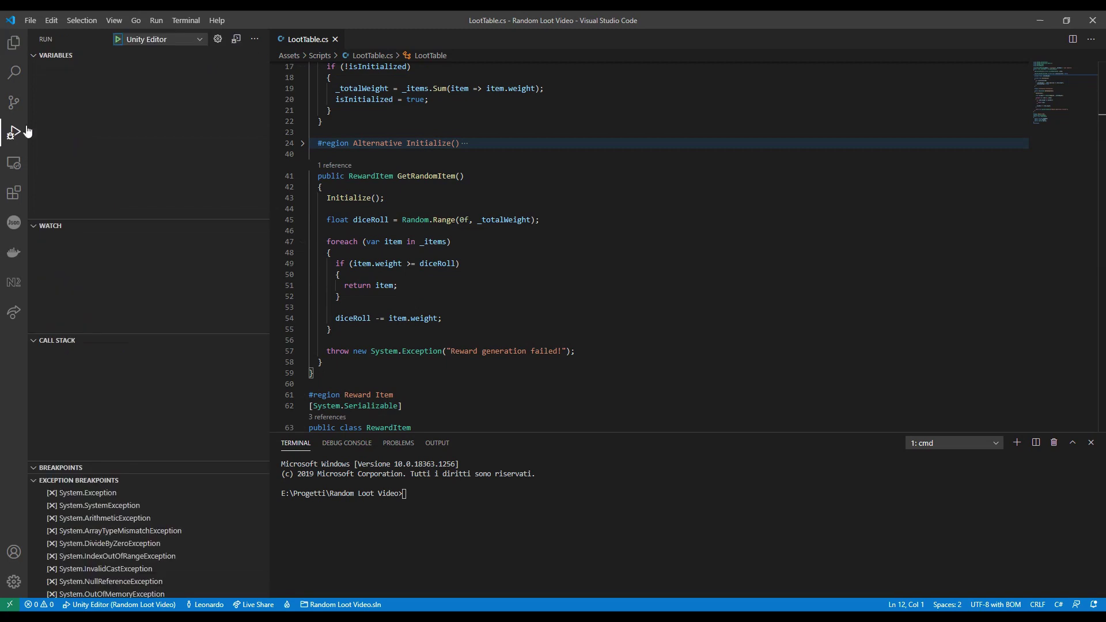
pyautogui.click(119, 39)
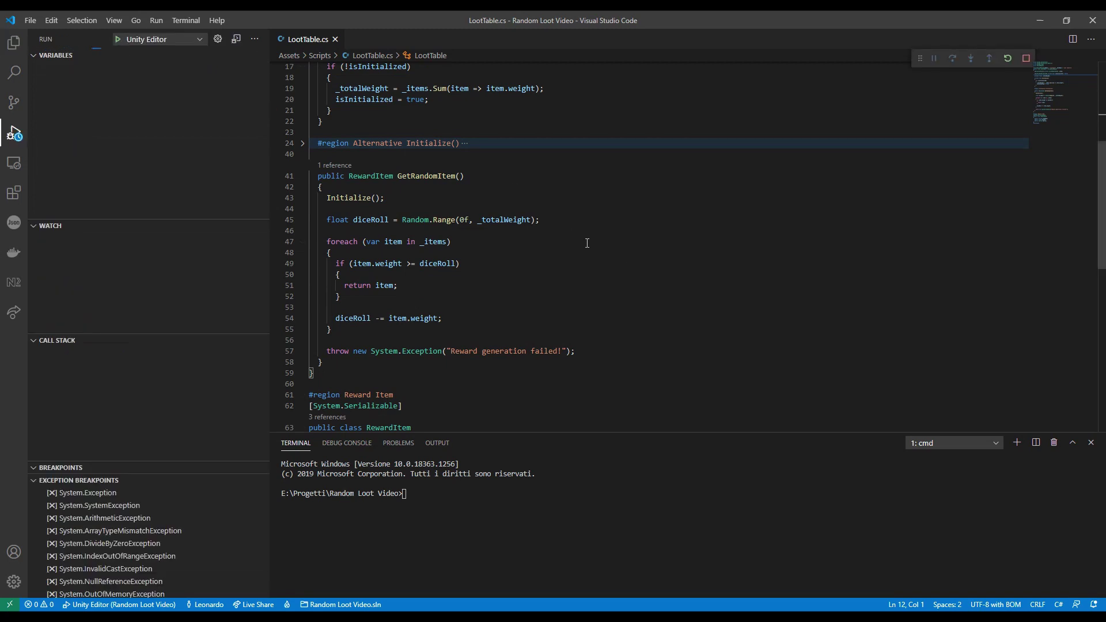
# Step: Set a breakpoint at line 42 and run the scene in Unity
pyautogui.click(274, 187)
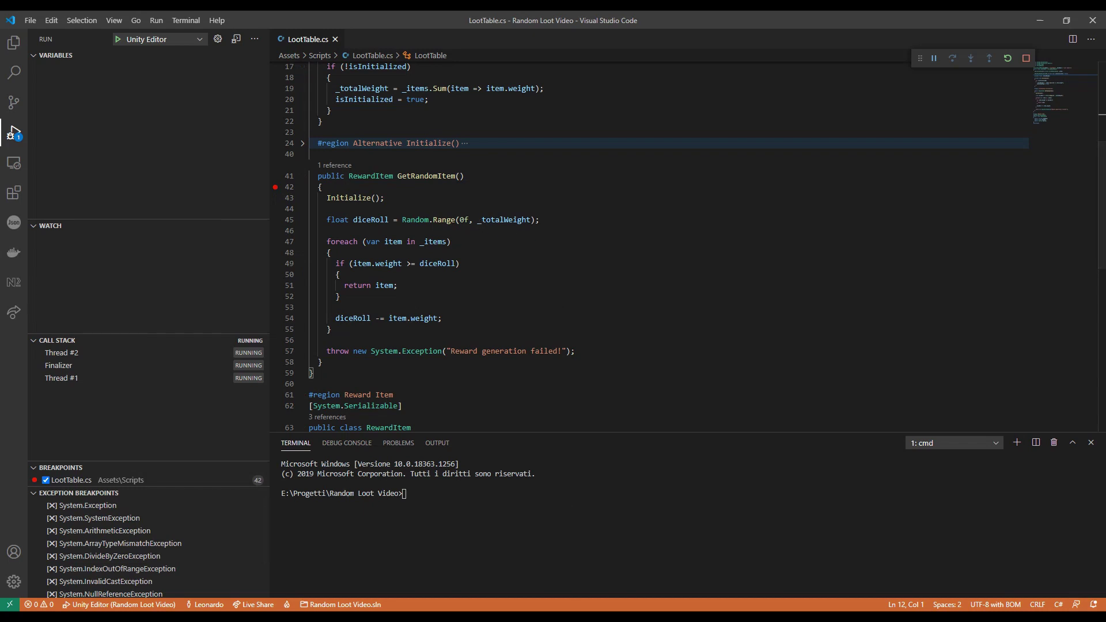
pyautogui.hotkey('alt', 'Tab')
pyautogui.click(516, 46)
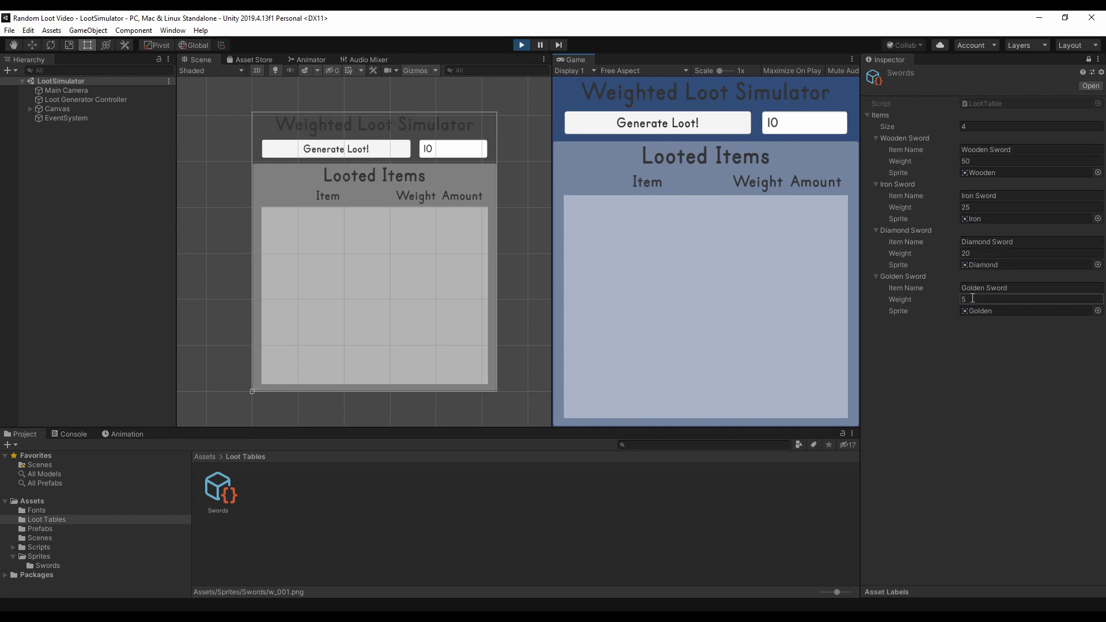
# Step: Replace the loot amount 10 with 3 and generate loot to hit the breakpoint
pyautogui.click(798, 127)
pyautogui.press('BackSpace')
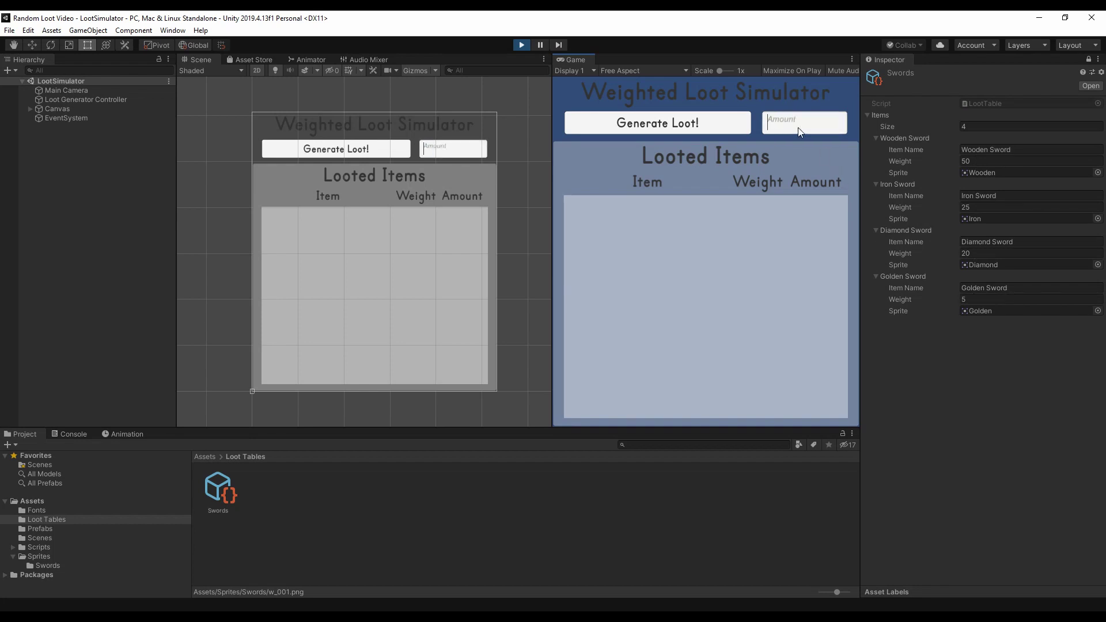
pyautogui.write('3')
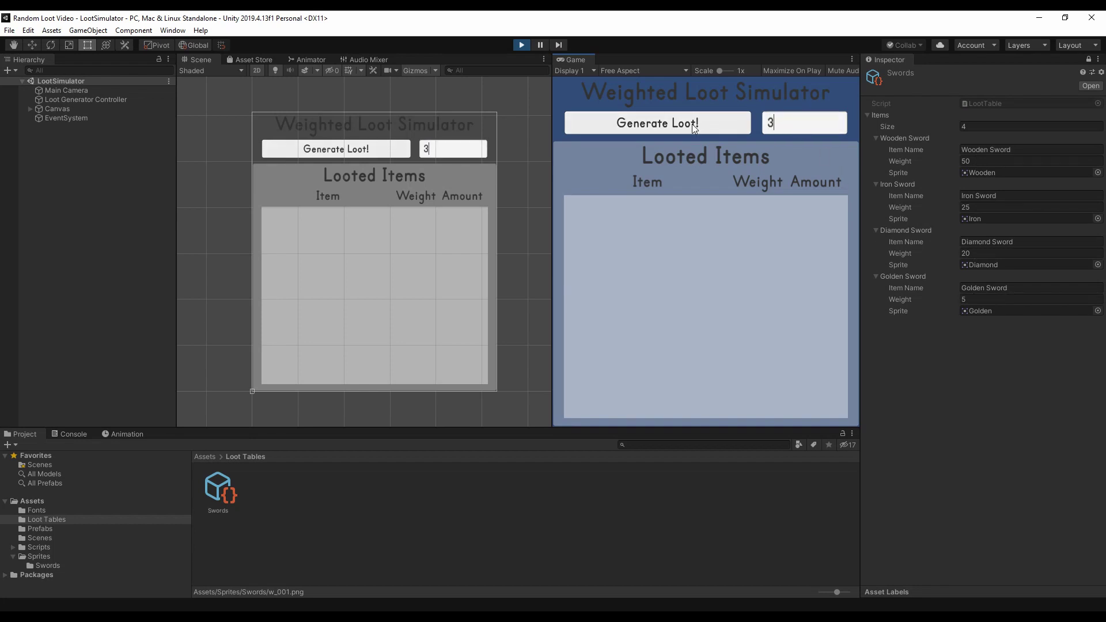
pyautogui.click(691, 124)
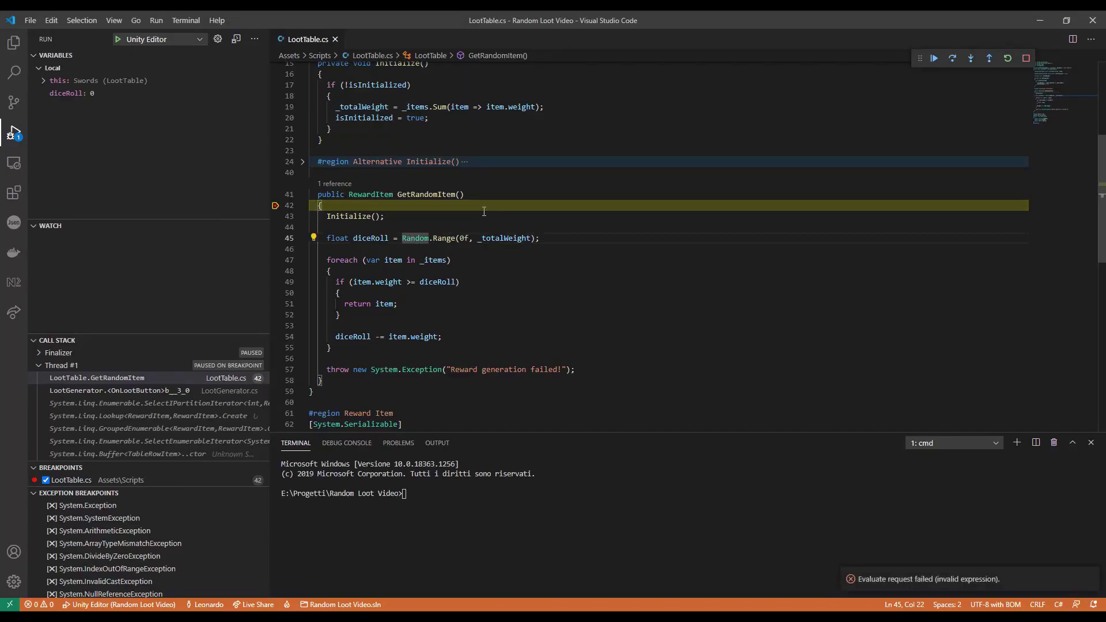
# Step: Step into Initialize and advance to the initialization block at line 18
pyautogui.press('F10')
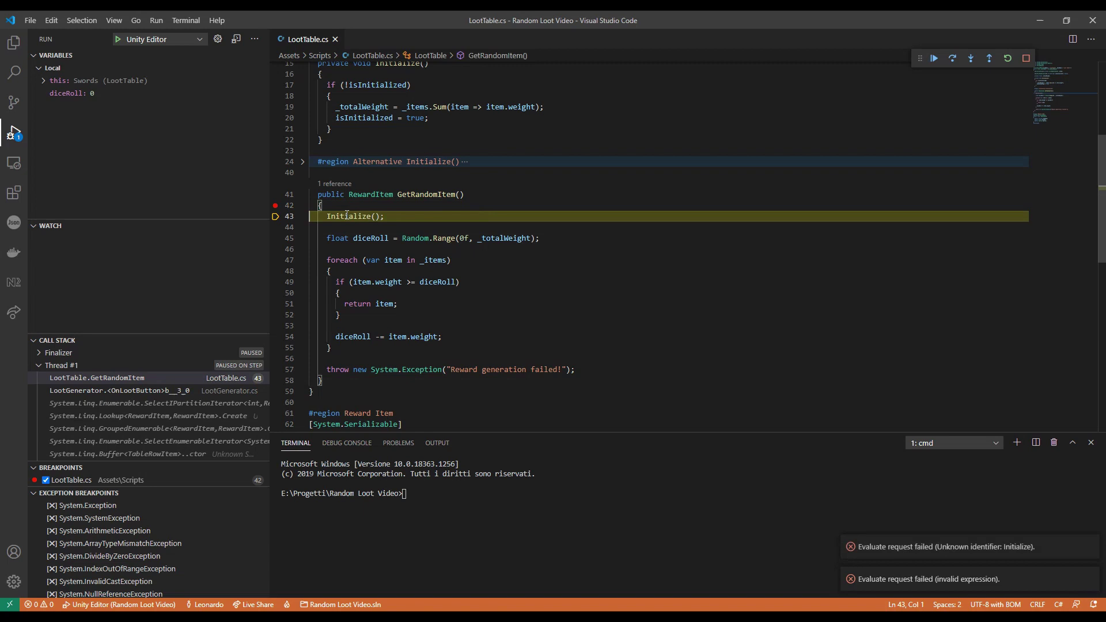
pyautogui.press('F11')
pyautogui.moveTo(378, 142)
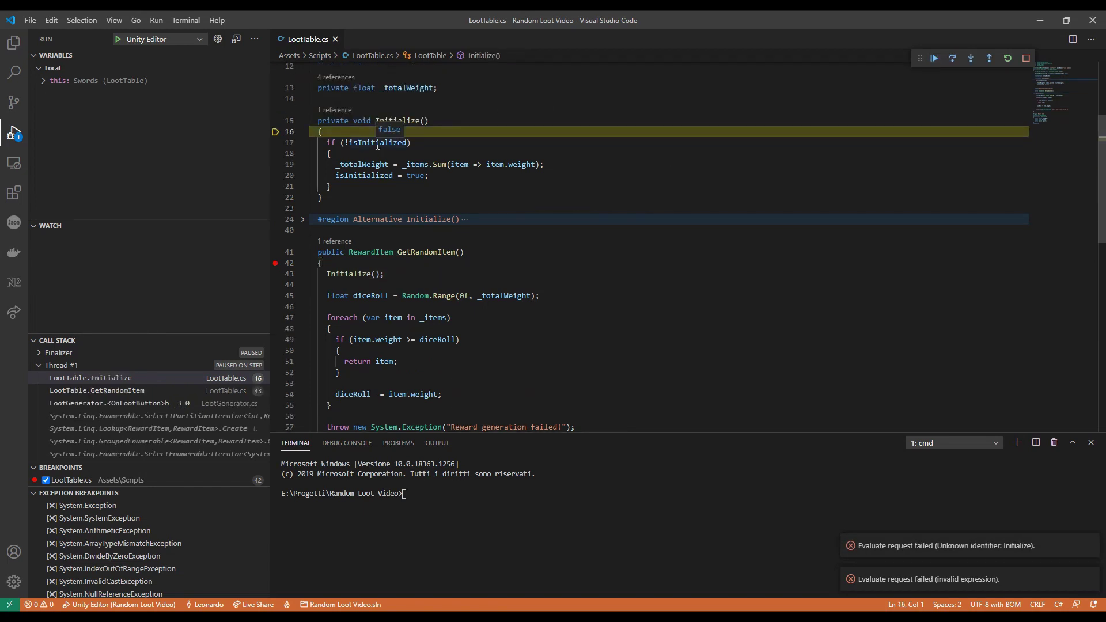
pyautogui.press('F10')
pyautogui.press('F10')
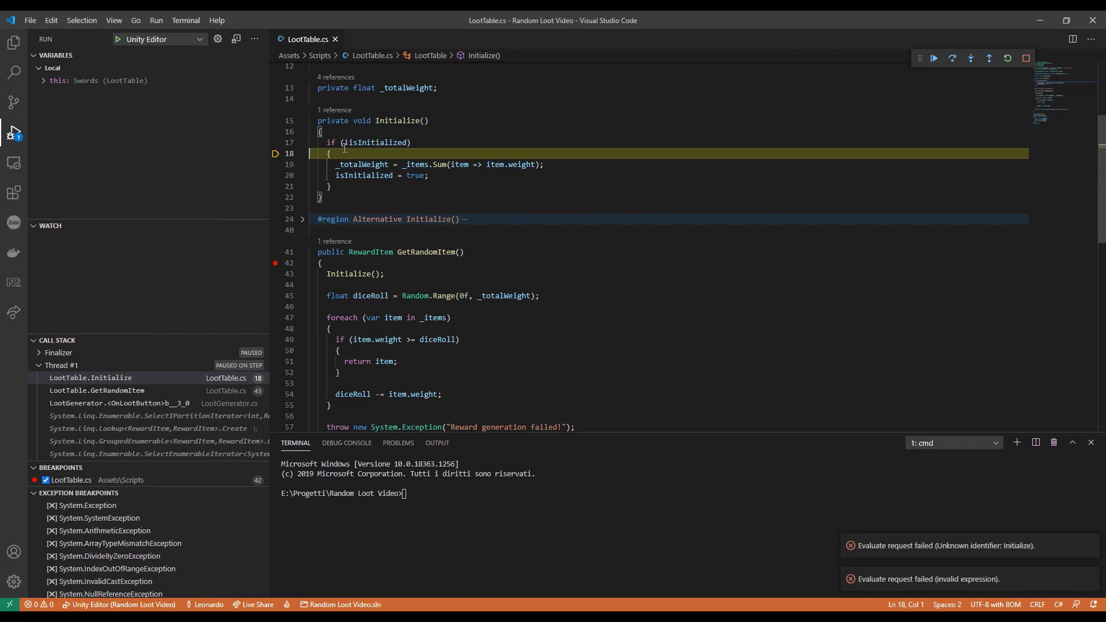
pyautogui.press('F10')
pyautogui.press('F10')
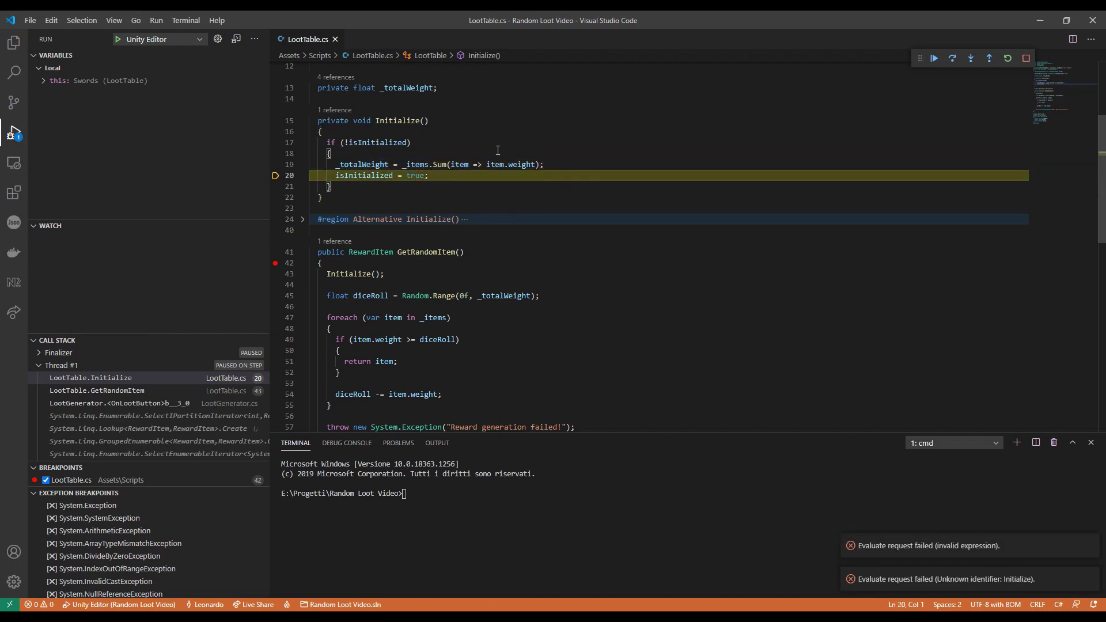
# Step: Inspect _items: Golden, Diamond, Iron and Wooden Swords weighing 5, 20, 25, 50
pyautogui.moveTo(415, 164)
pyautogui.click(420, 127)
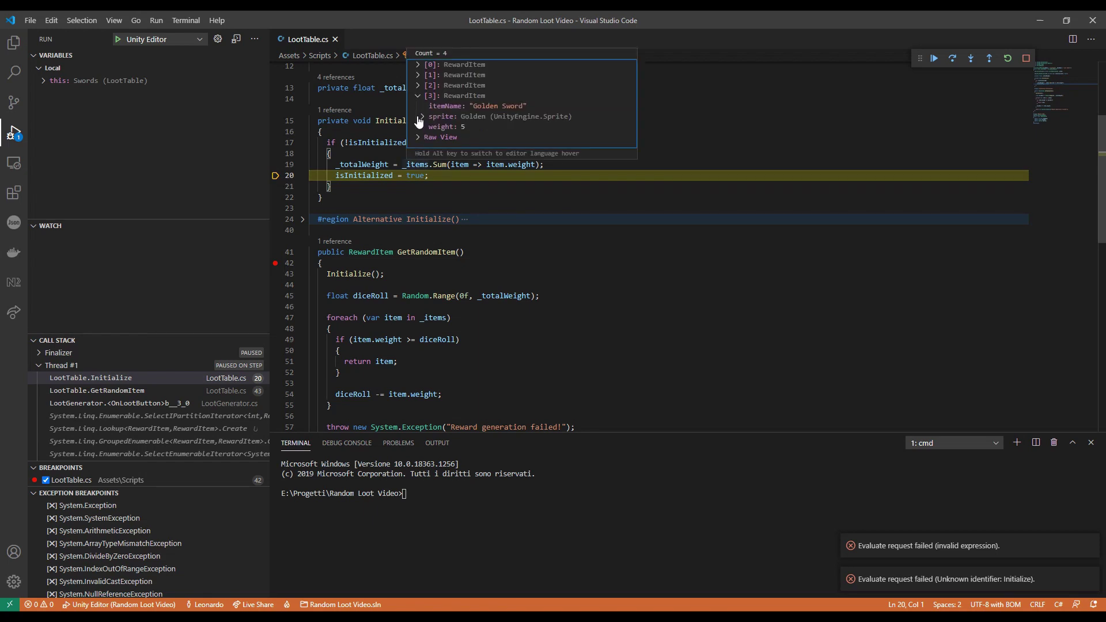
pyautogui.click(418, 85)
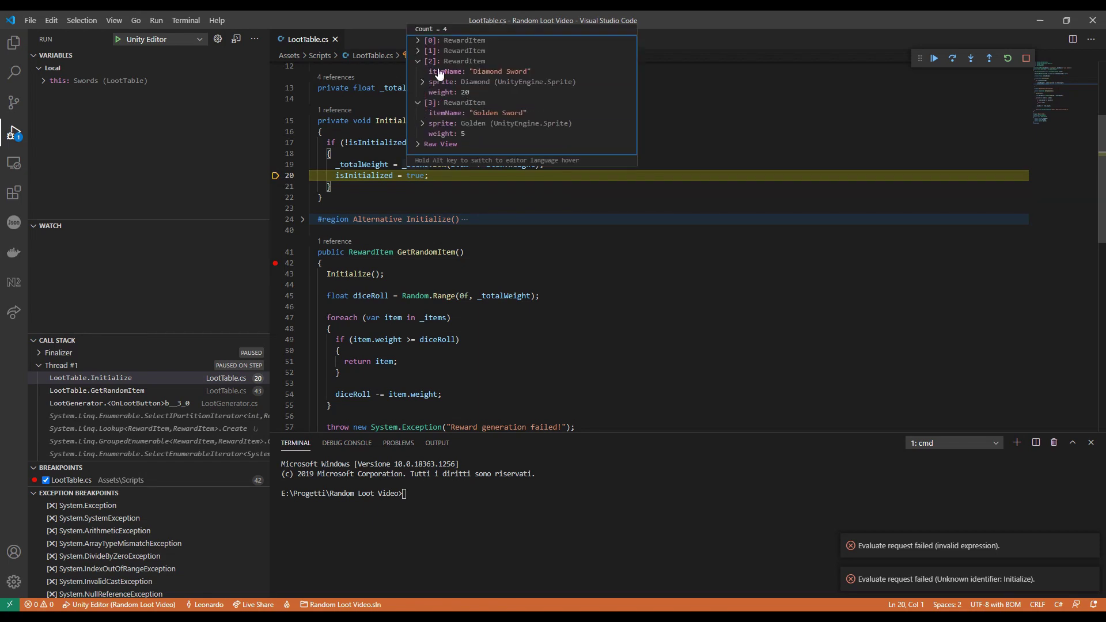
pyautogui.click(419, 51)
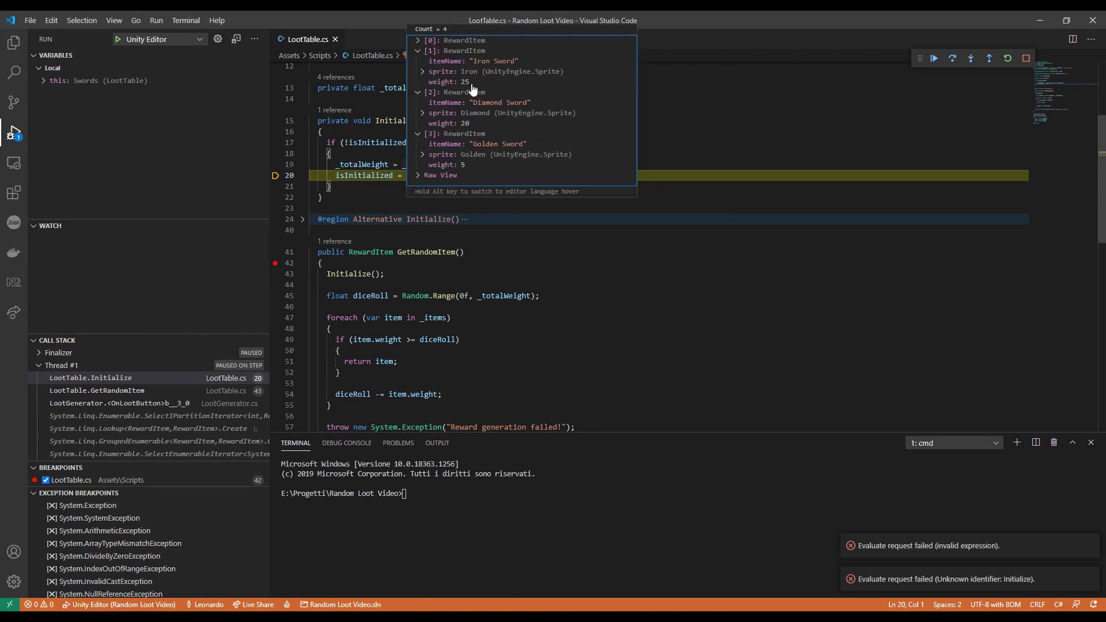
pyautogui.click(419, 40)
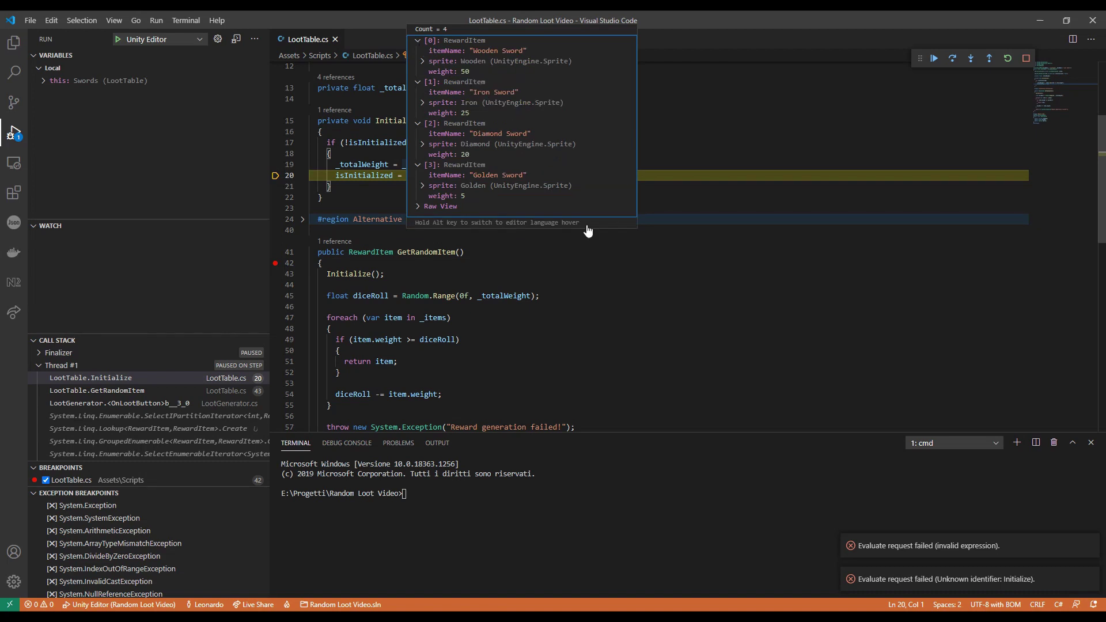
pyautogui.click(533, 232)
# Step: Step through the 44.11 roll returning the Wooden Sword, then continue to the next roll
pyautogui.press('F10')
pyautogui.press('F10')
pyautogui.press('F10')
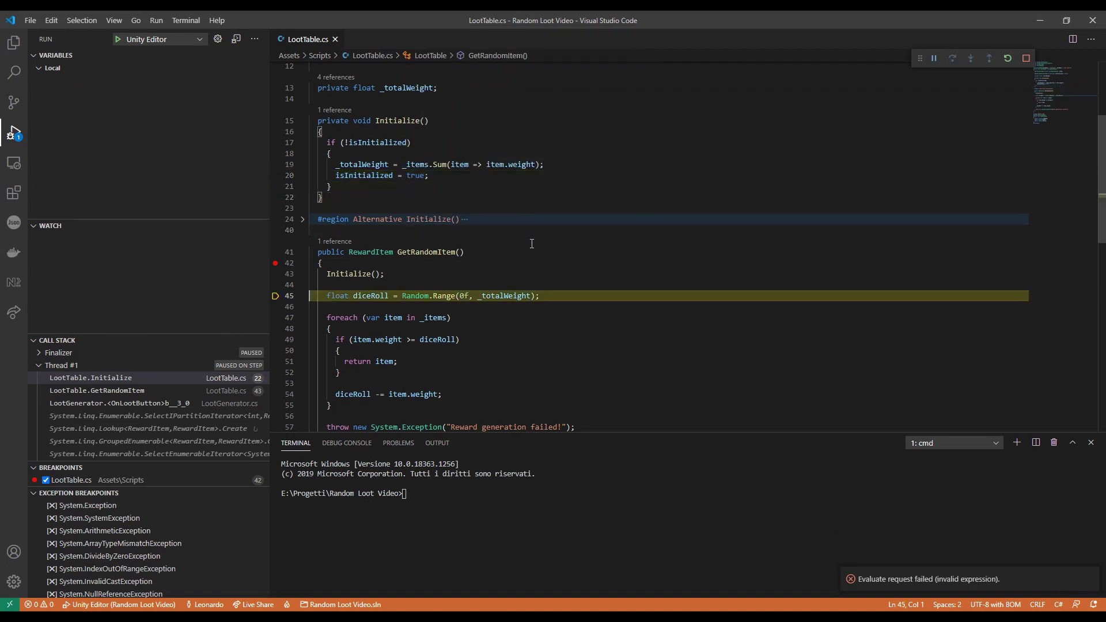
pyautogui.press('F10')
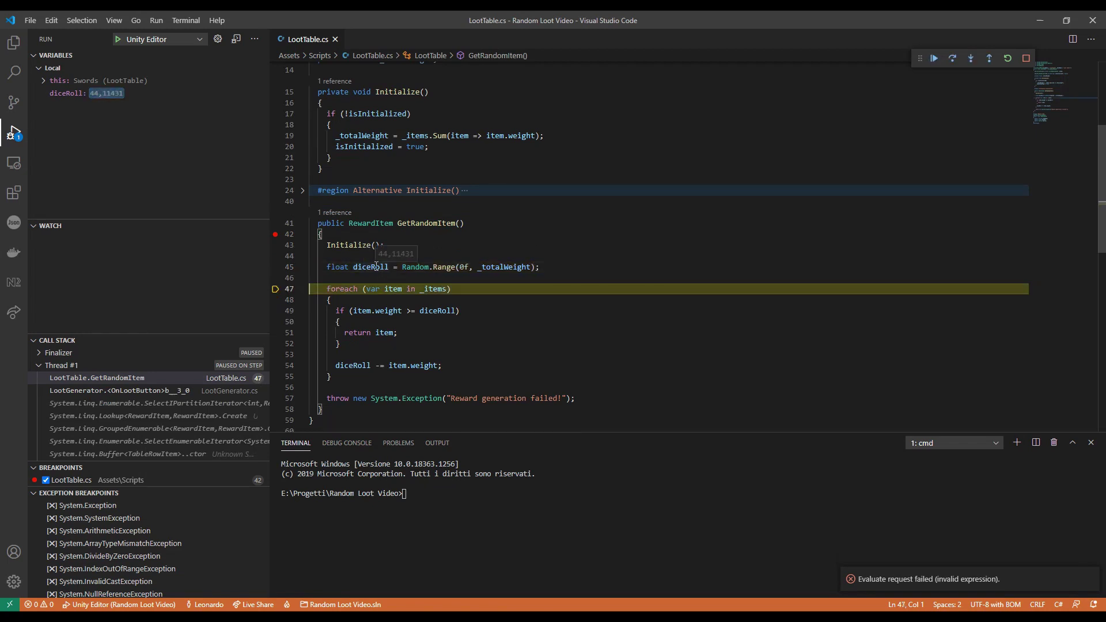
pyautogui.press('F10')
pyautogui.scroll(-3, 430, 272)
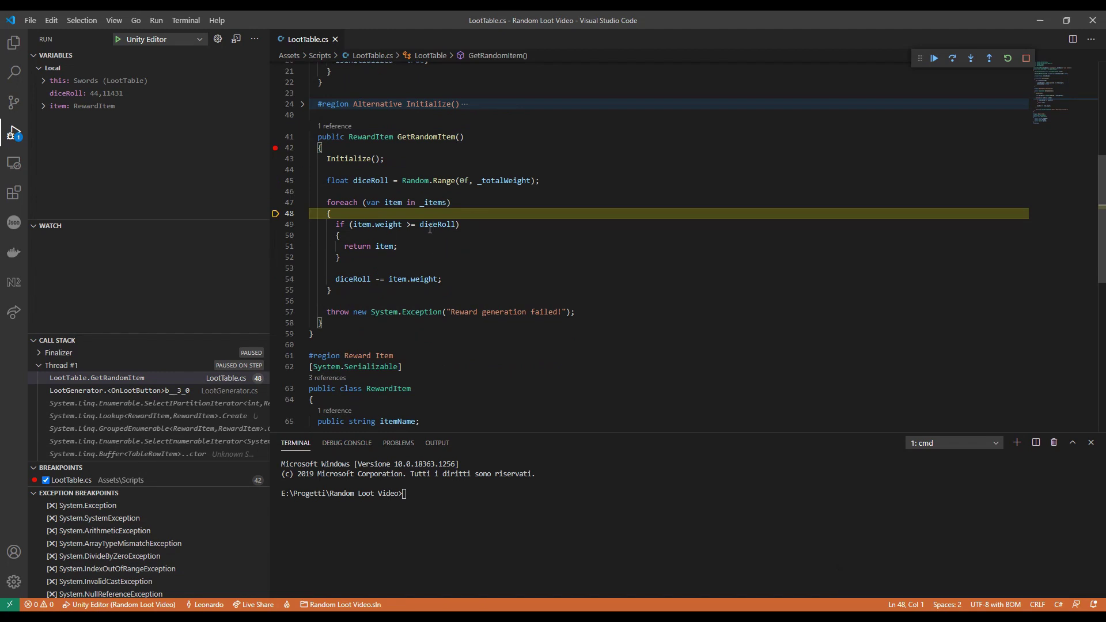
pyautogui.moveTo(385, 311)
pyautogui.press('F10')
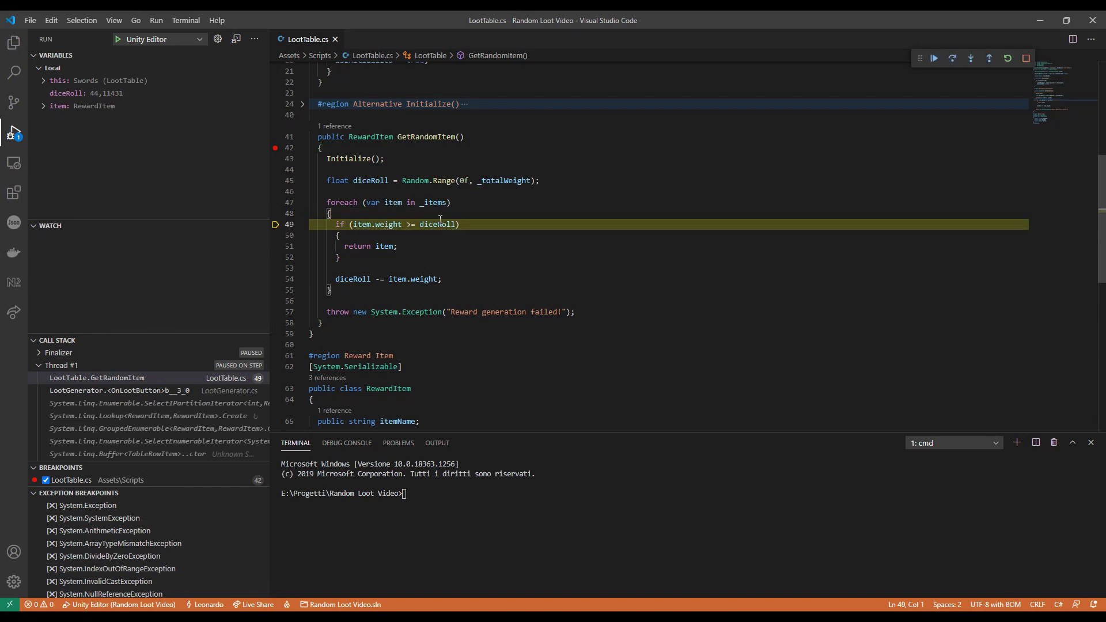
pyautogui.press('F10')
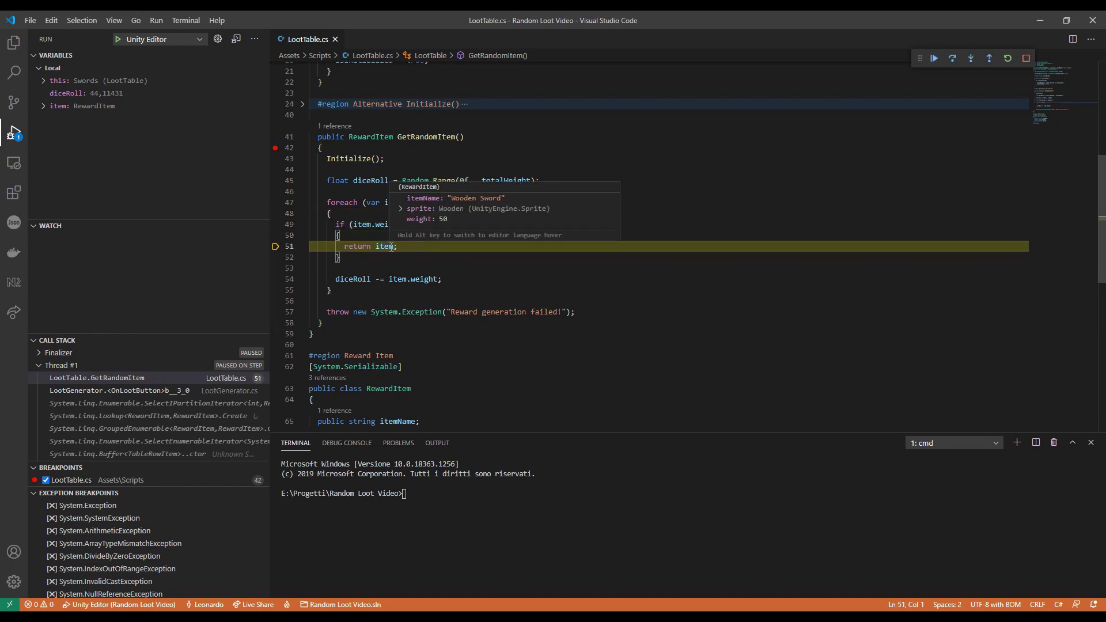
pyautogui.press('F5')
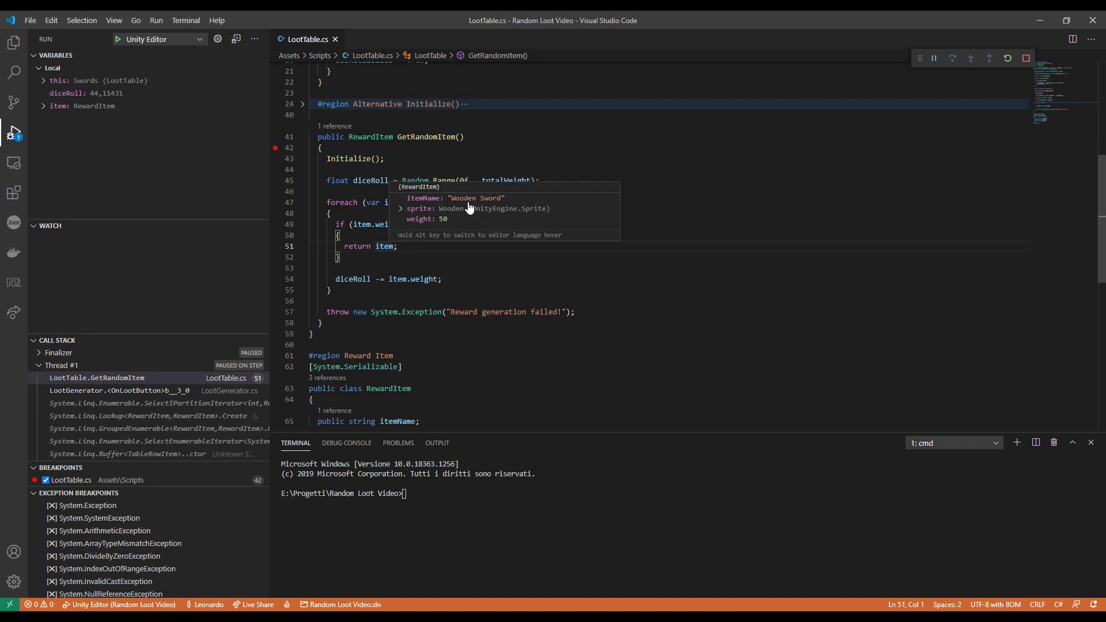
pyautogui.press('F10')
# Step: Step through a roll whittled down to 11.30 until the Diamond Sword is returned
pyautogui.press('F10')
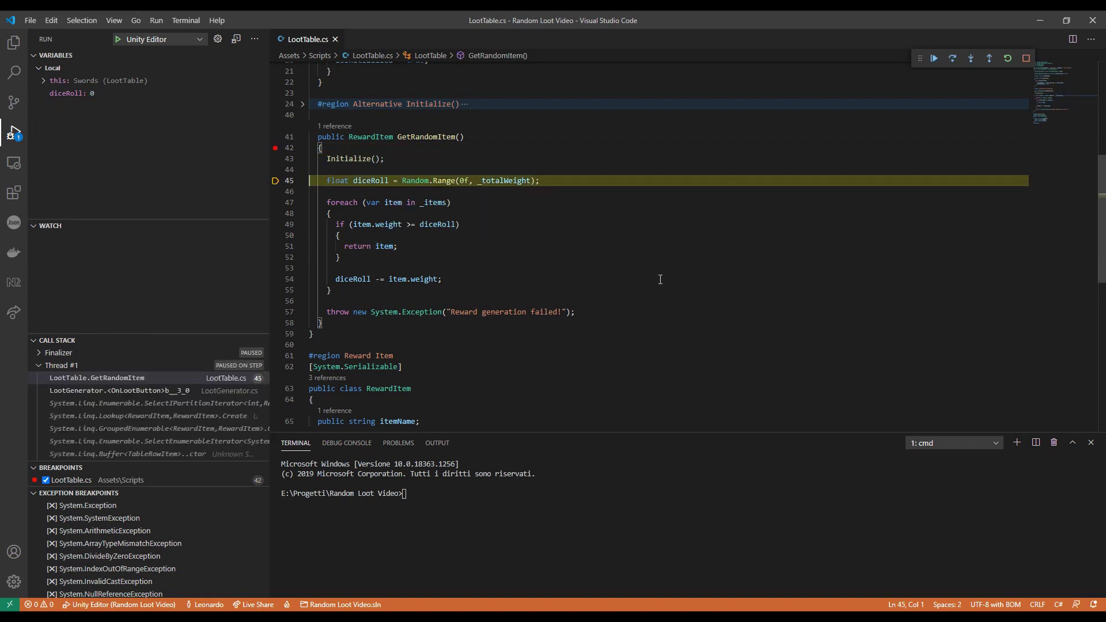
pyautogui.press('F10')
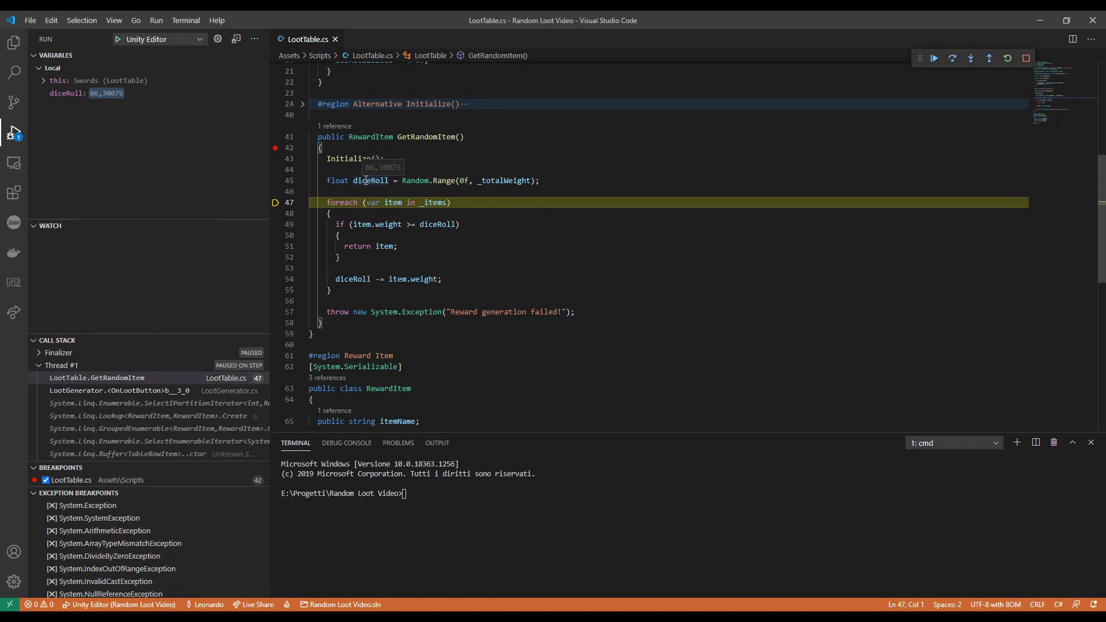
pyautogui.press('F10')
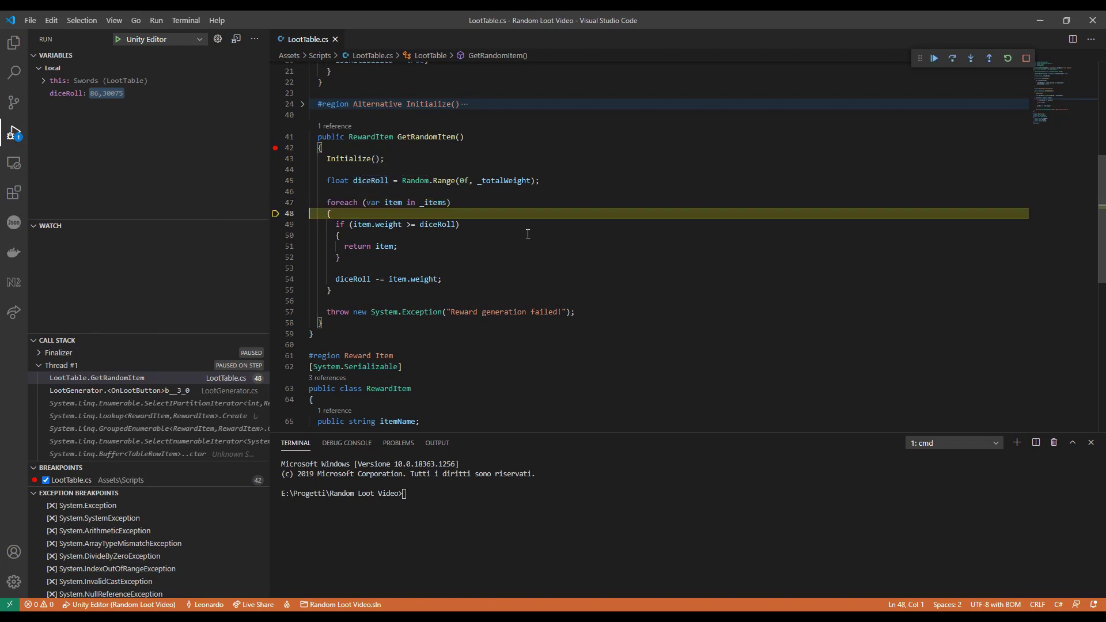
pyautogui.press('F10')
pyautogui.moveTo(388, 224)
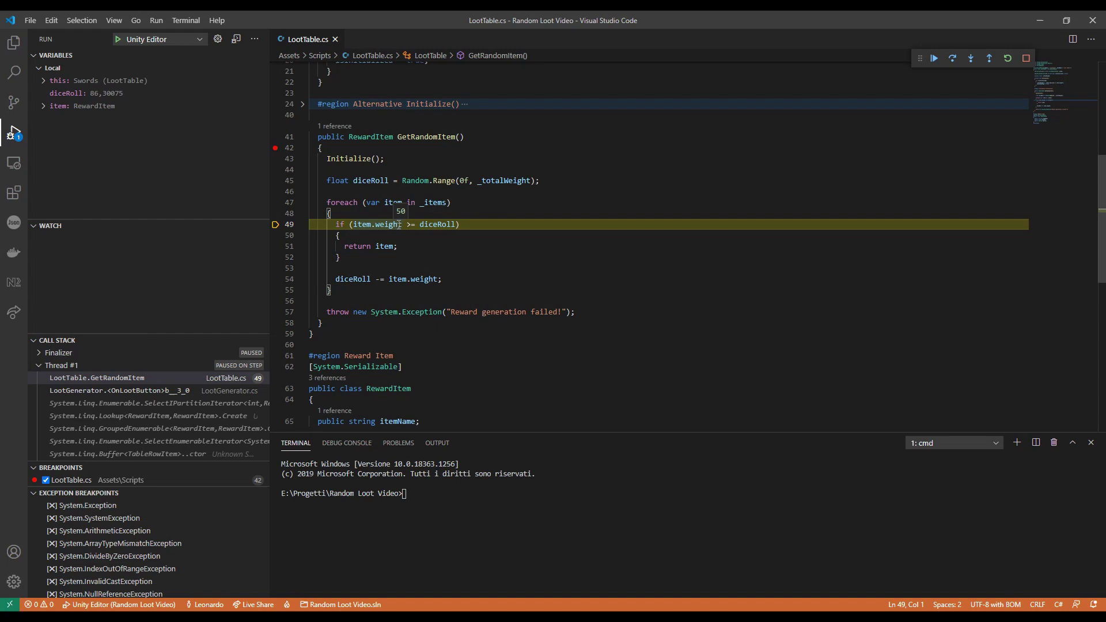
pyautogui.press('F10')
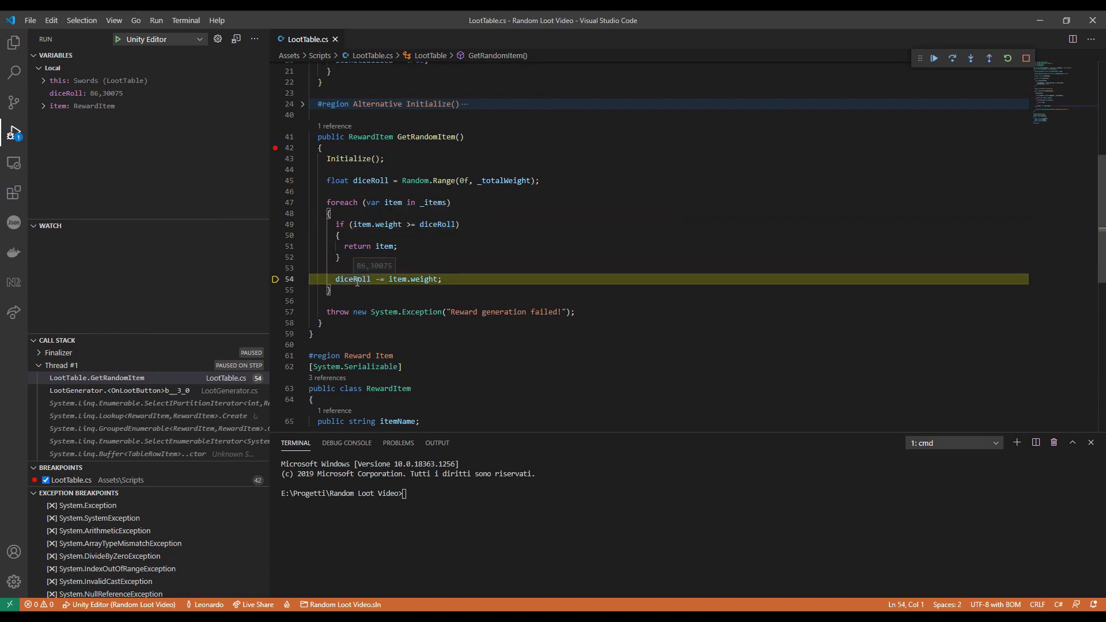
pyautogui.moveTo(424, 279)
pyautogui.press('F10')
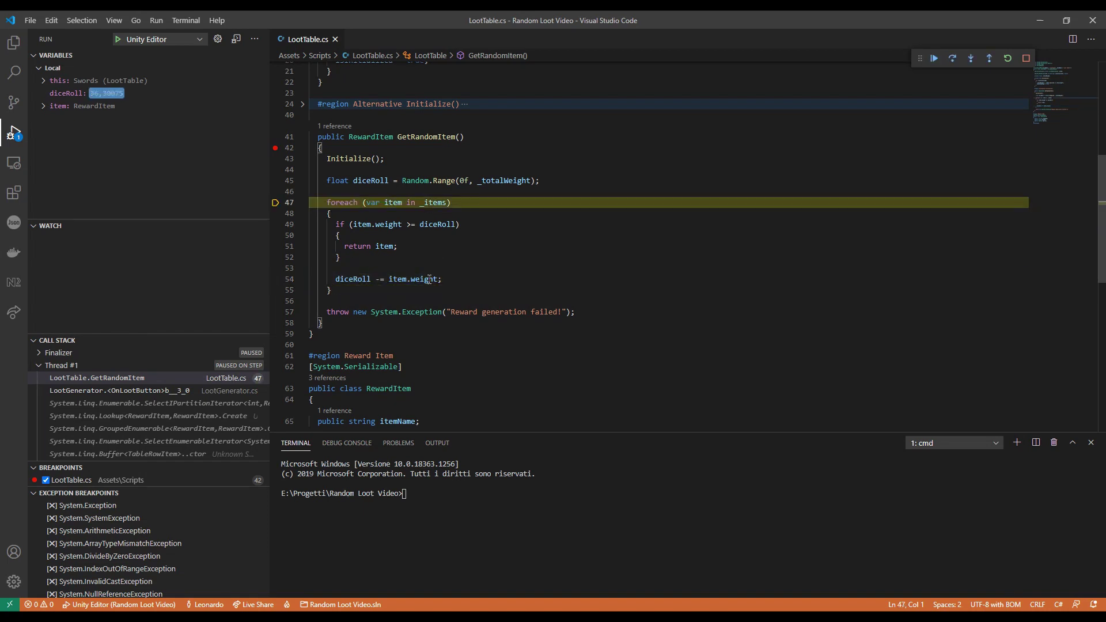
pyautogui.press('F10')
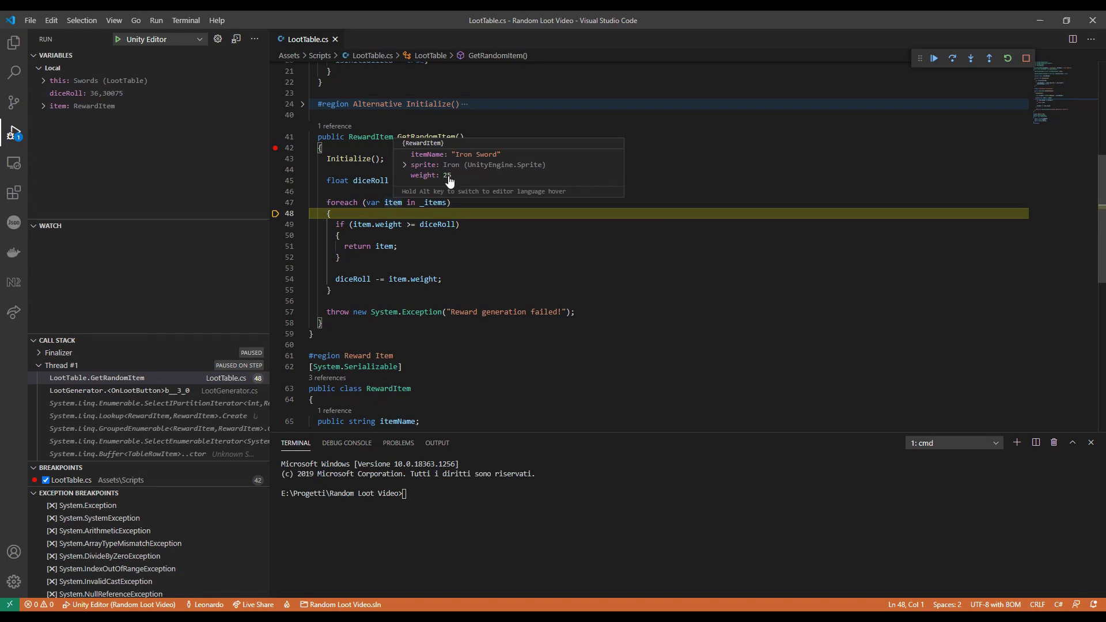
pyautogui.moveTo(446, 176)
pyautogui.press('F10')
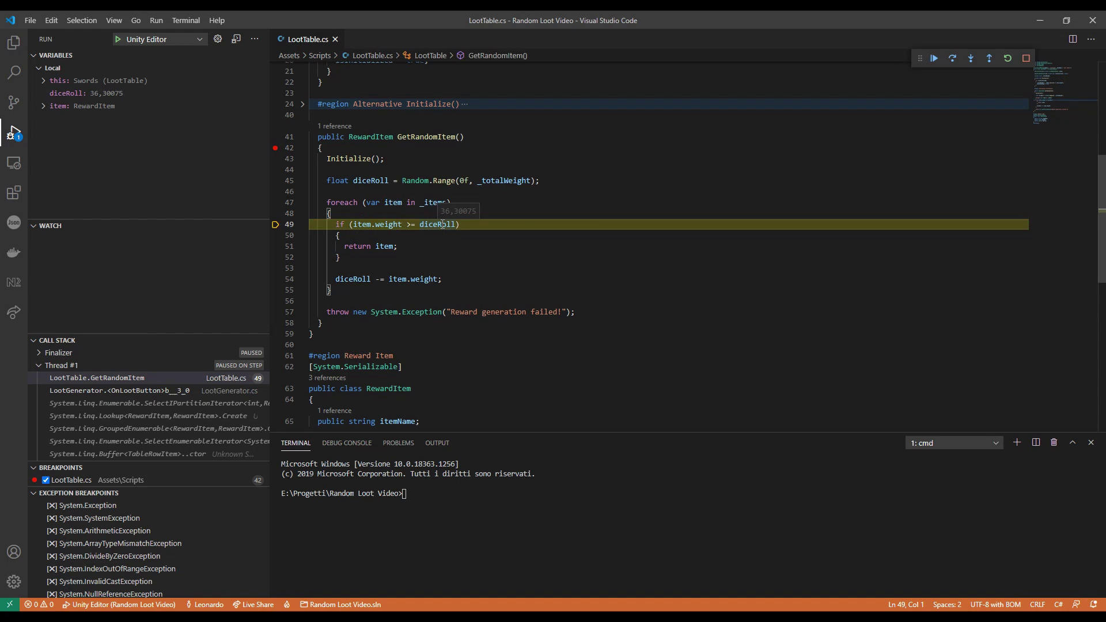
pyautogui.press('F10')
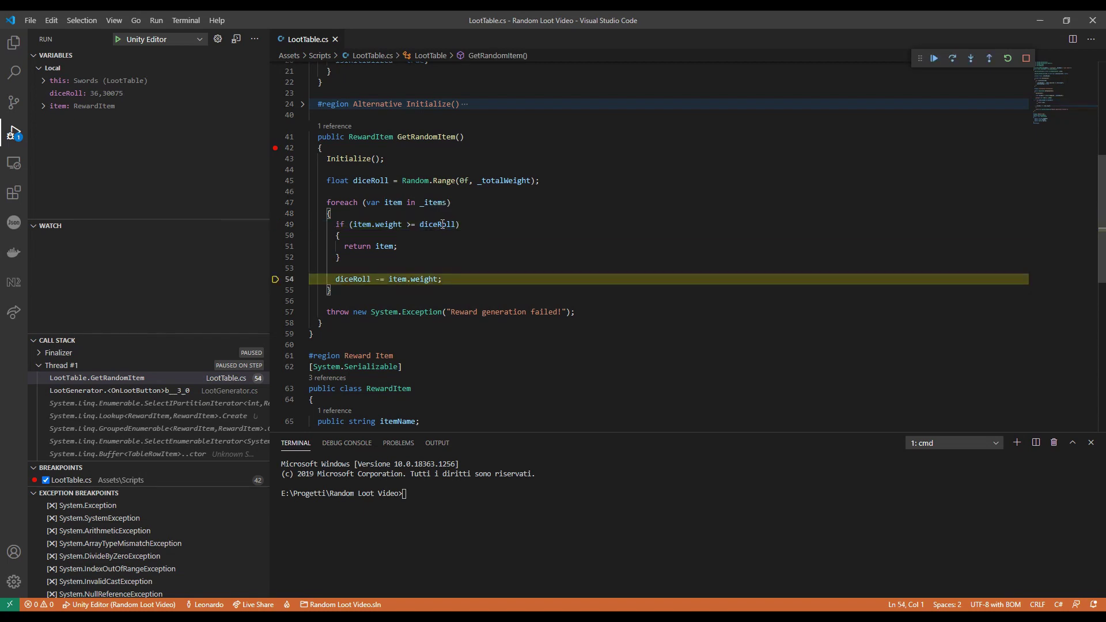
pyautogui.press('F10')
pyautogui.press('F10')
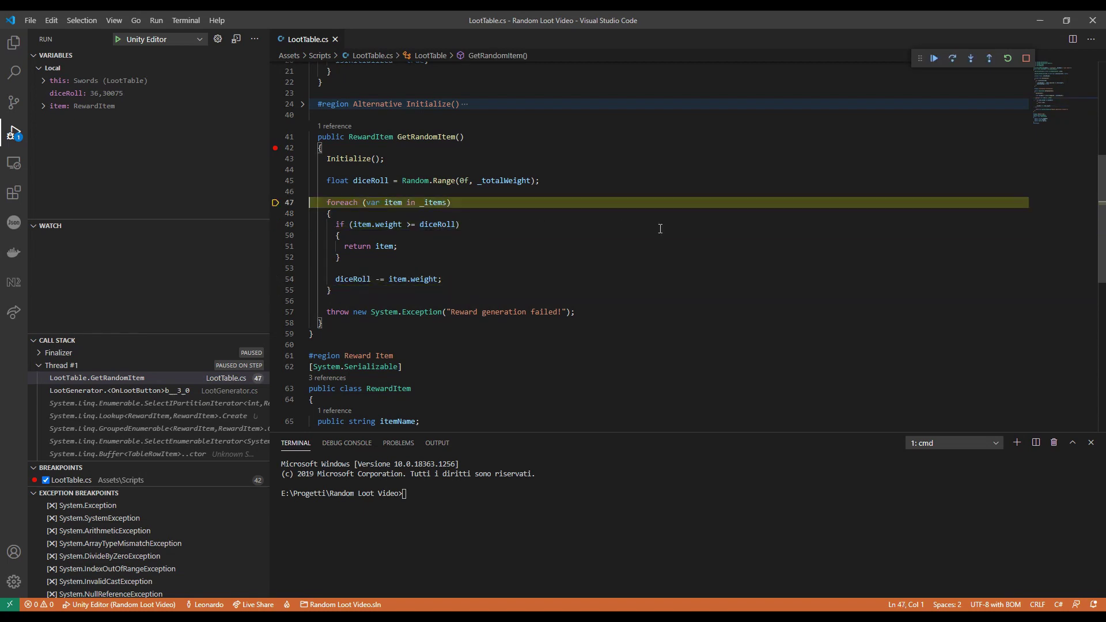
pyautogui.press('F10')
pyautogui.press('F10')
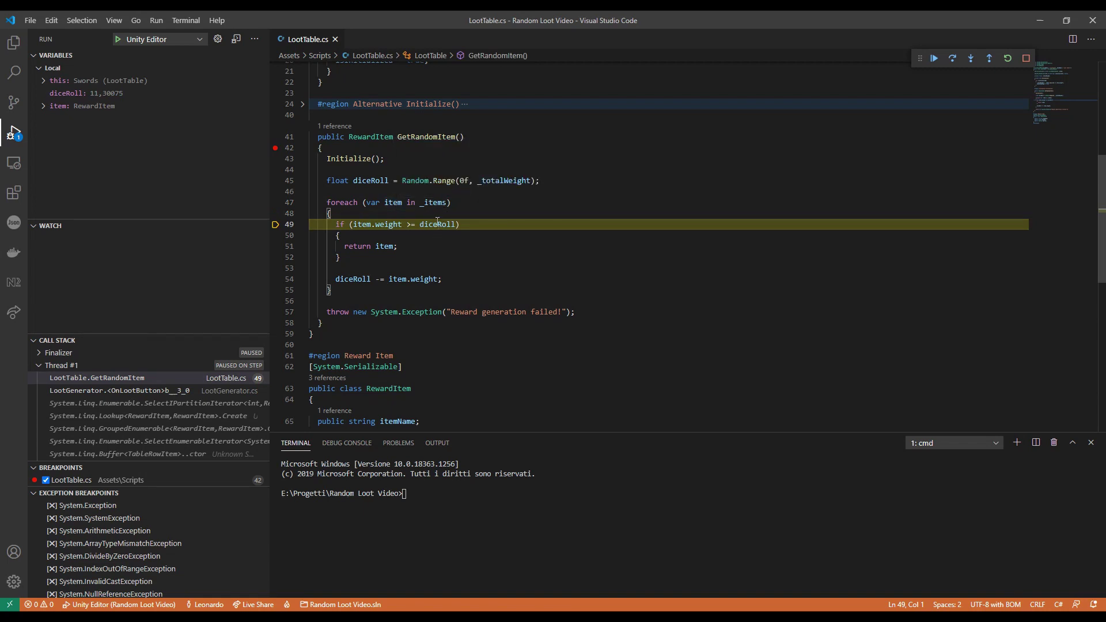
pyautogui.moveTo(438, 224)
pyautogui.press('F10')
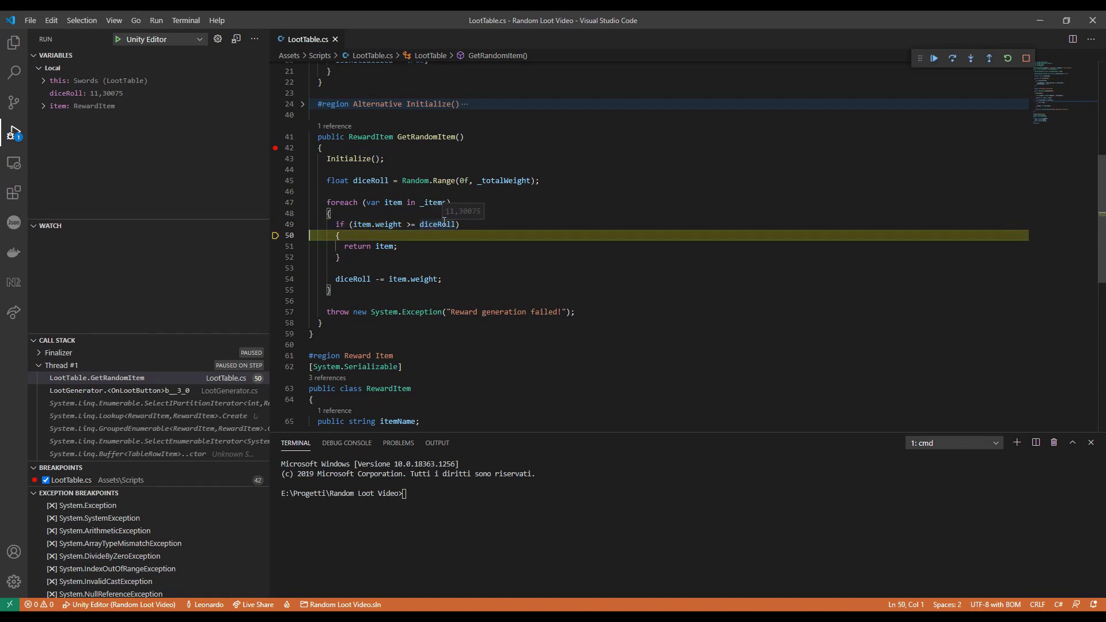
pyautogui.press('F10')
pyautogui.press('F10')
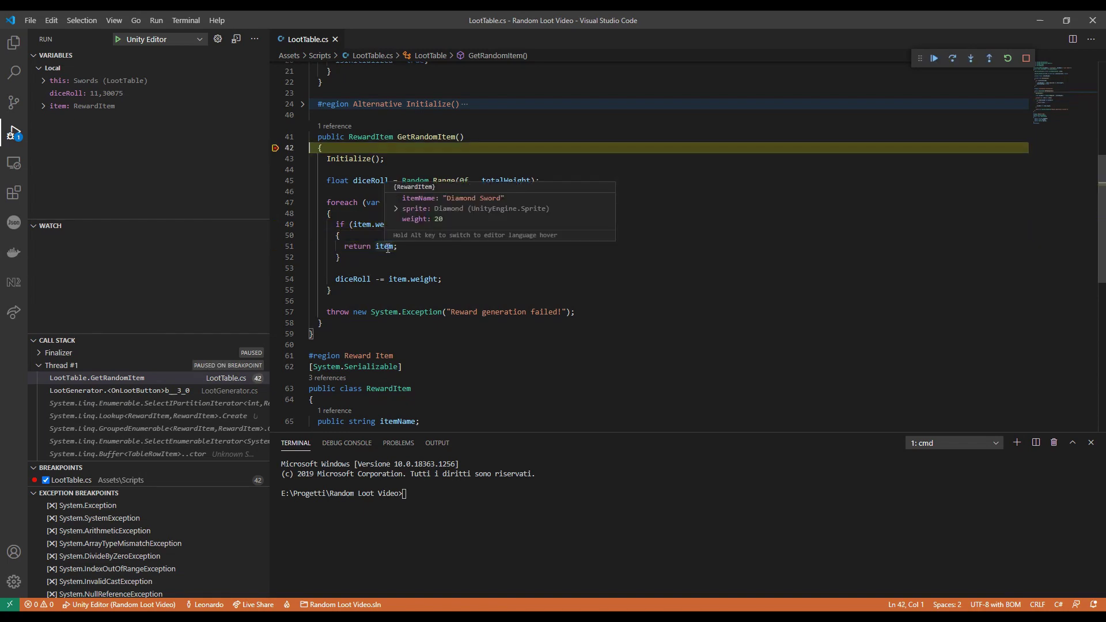
pyautogui.press('F10')
pyautogui.press('F10')
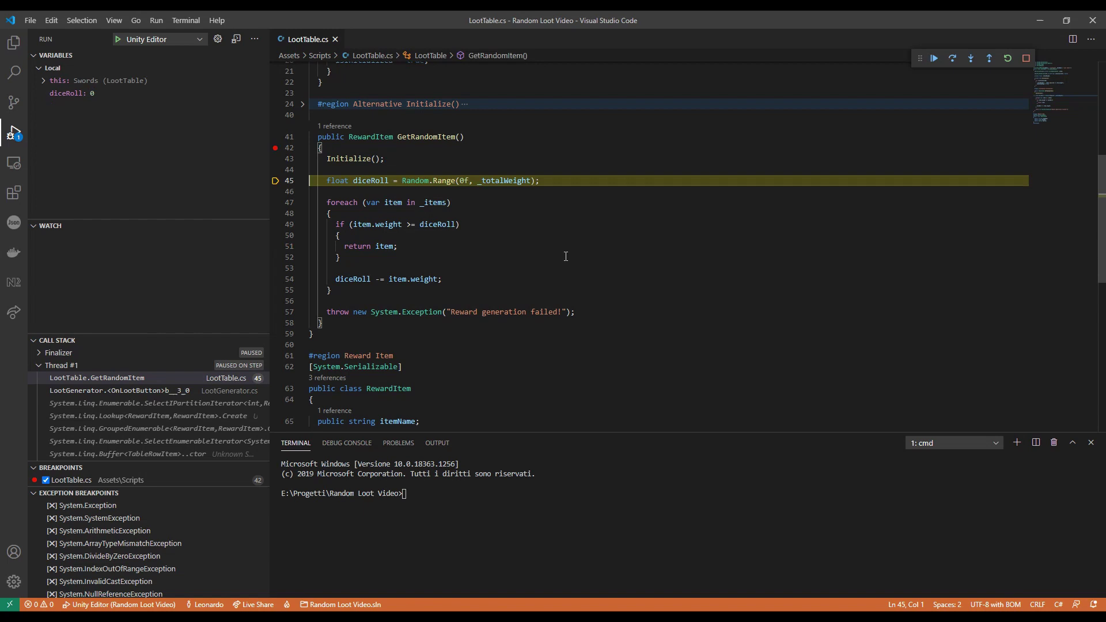
# Step: Step through a 62.32 roll, reduced to 12.32, until the Iron Sword is returned
pyautogui.press('F10')
pyautogui.moveTo(371, 181)
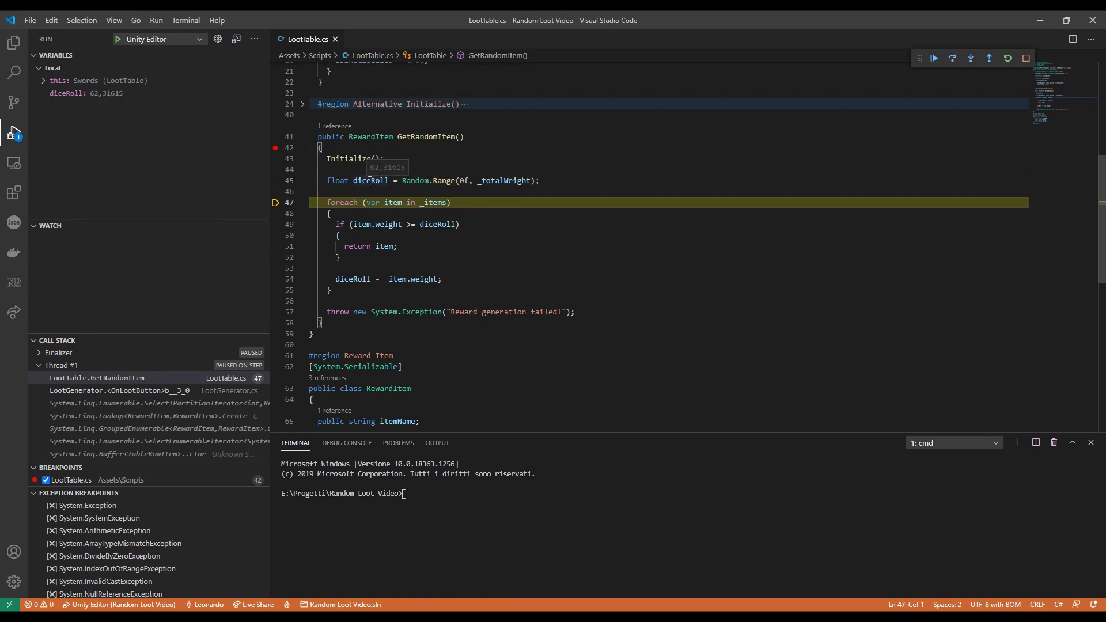
pyautogui.press('F10')
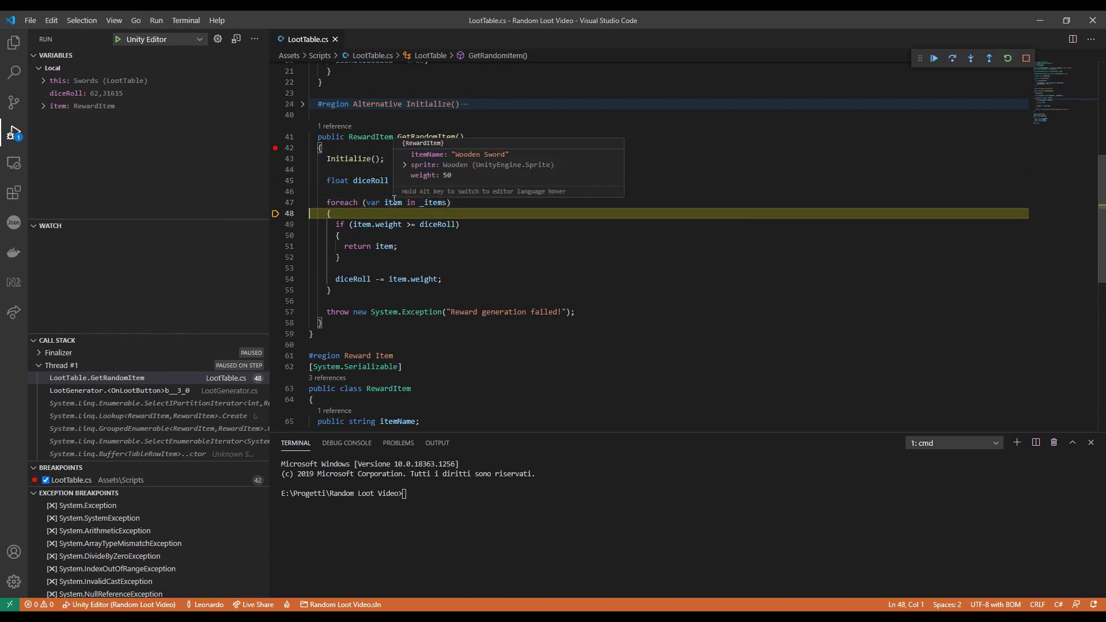
pyautogui.press('F10')
pyautogui.press('F10')
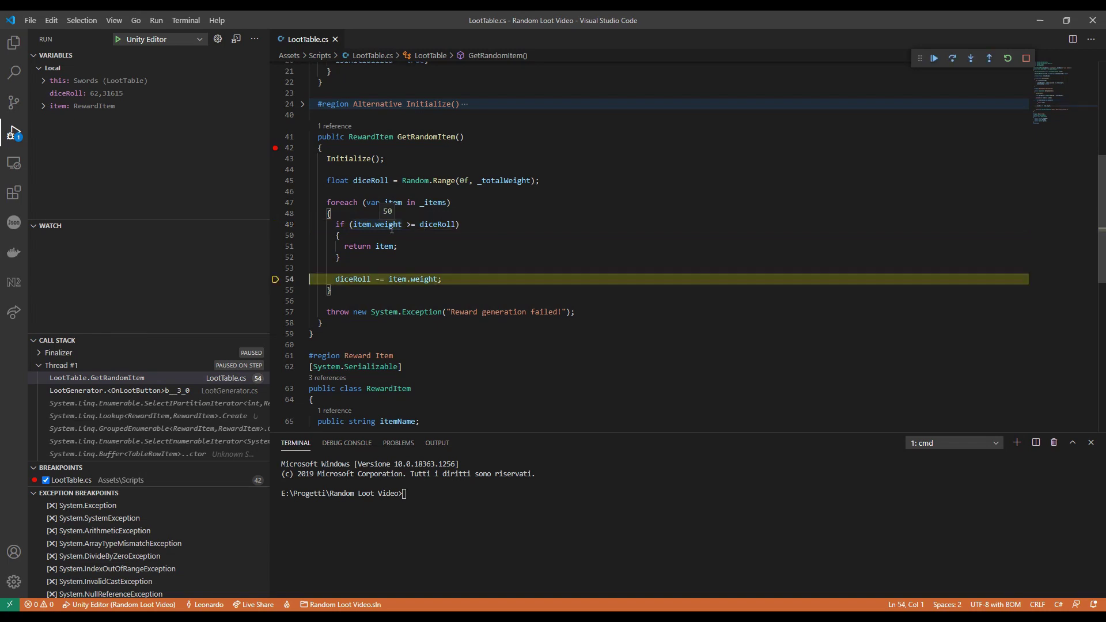
pyautogui.press('F10')
pyautogui.press('F10')
pyautogui.press('F10')
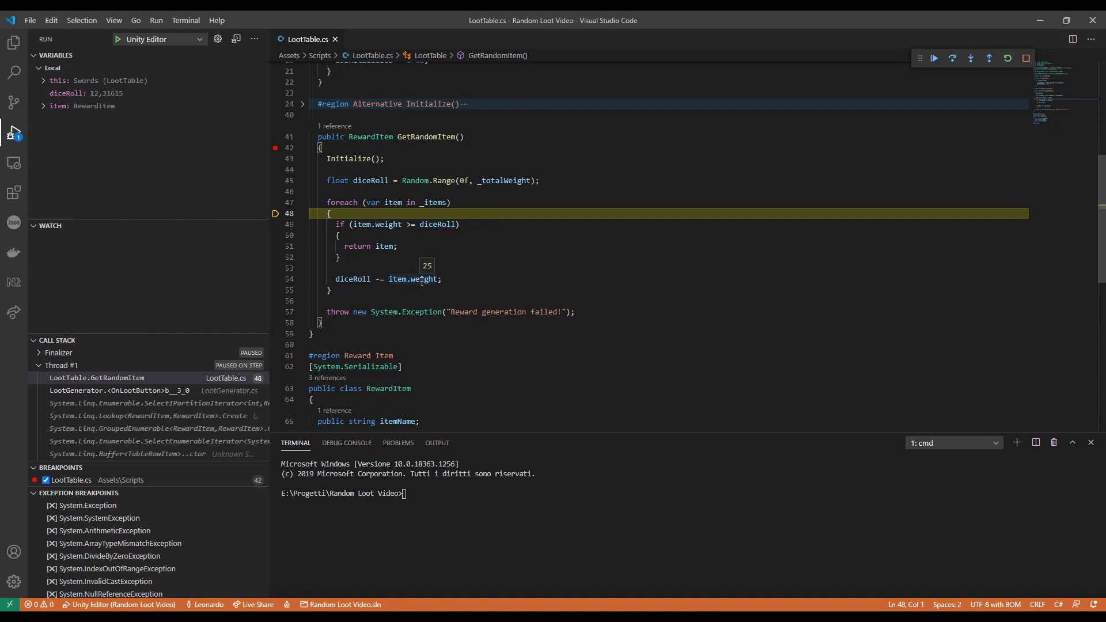
pyautogui.press('F10')
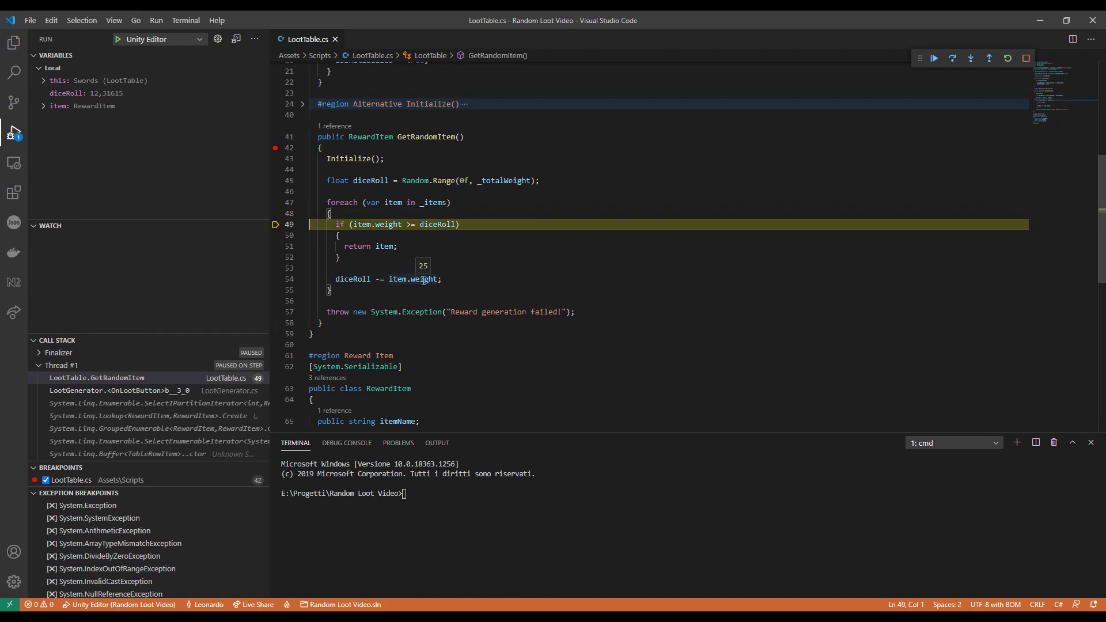
pyautogui.press('F10')
pyautogui.press('F10')
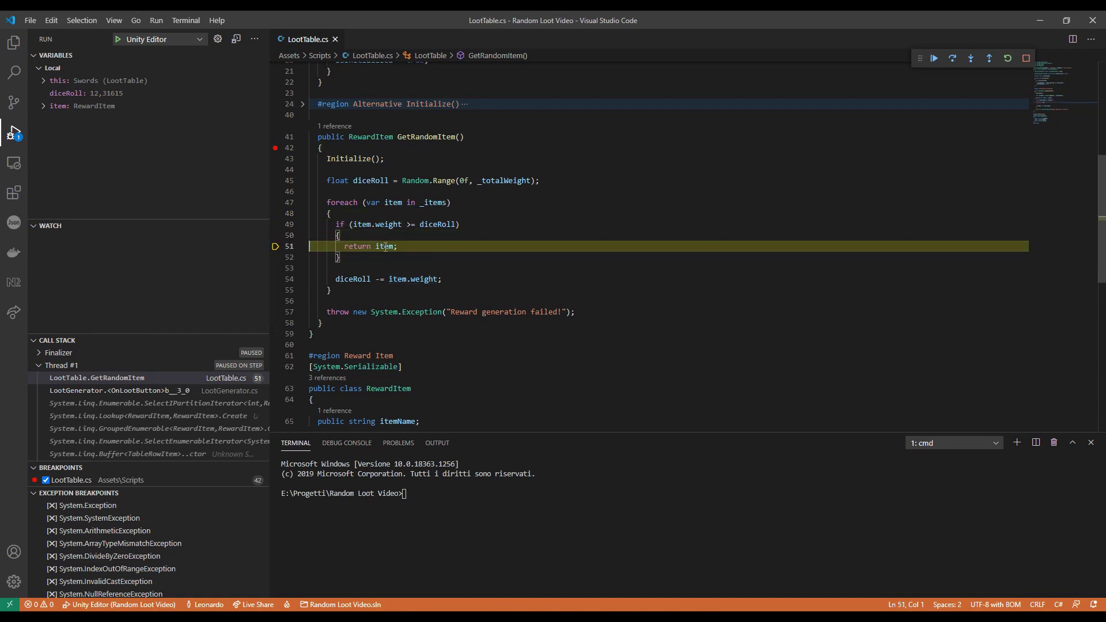
pyautogui.press('F10')
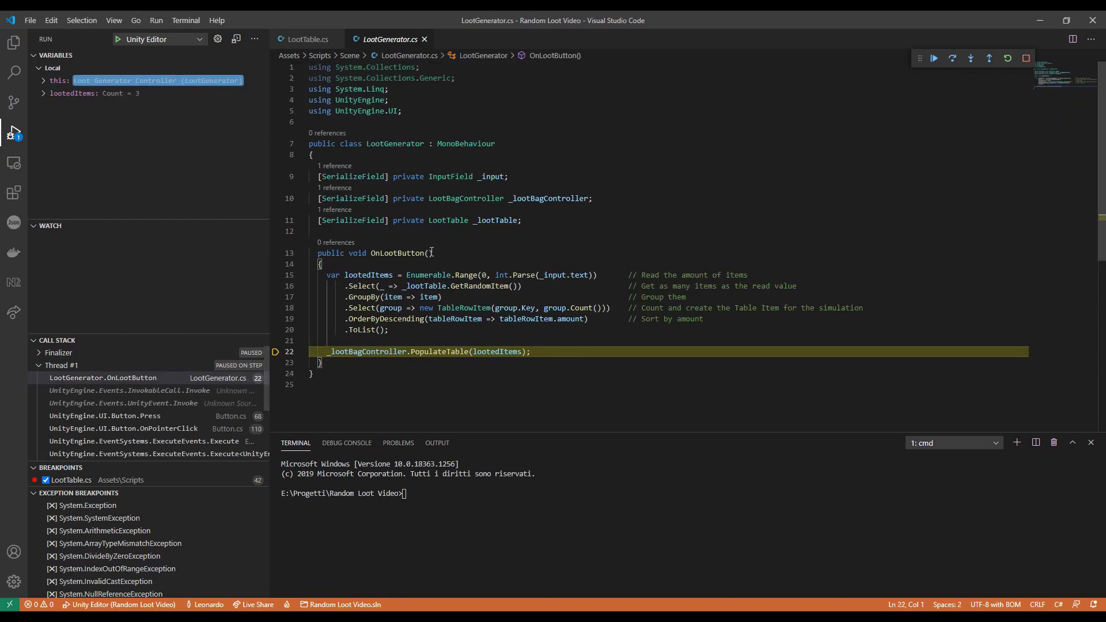
# Step: Resume execution in Visual Studio Code so loot generation finishes, then return to Unity
pyautogui.click(935, 60)
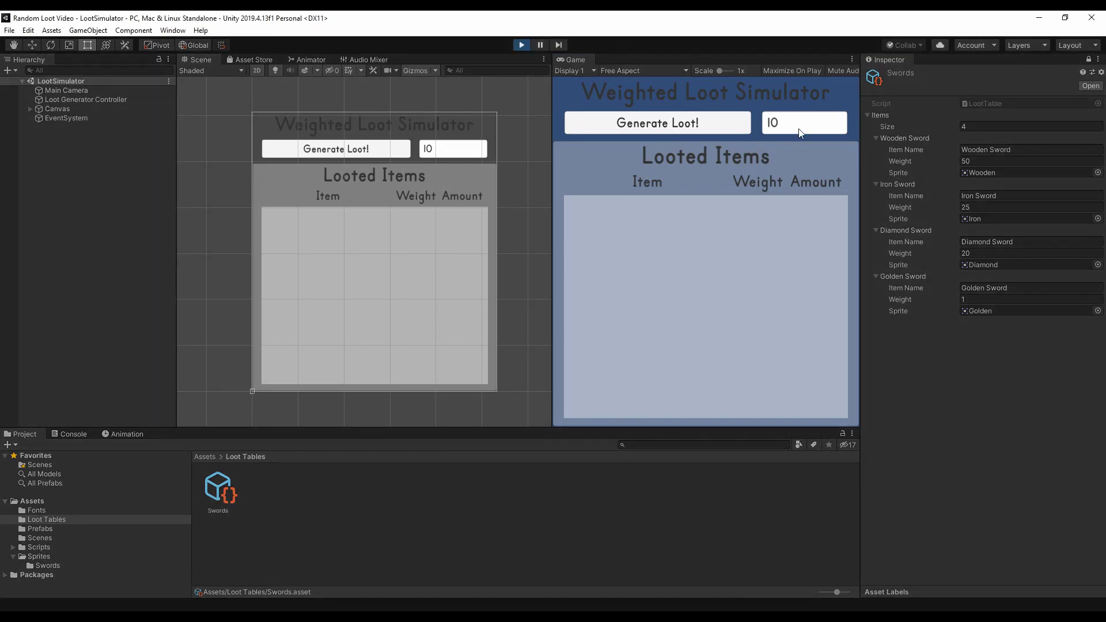
# Step: Enter Play mode and generate loot for 1000 rolls three times
pyautogui.click(802, 124)
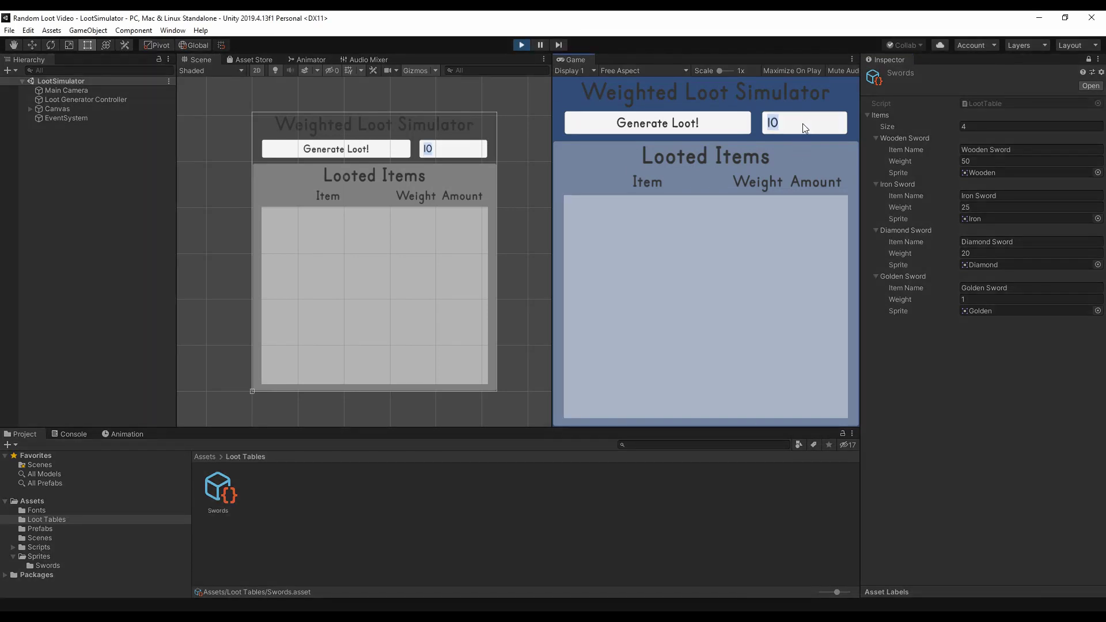
pyautogui.write('1000')
pyautogui.click(706, 121)
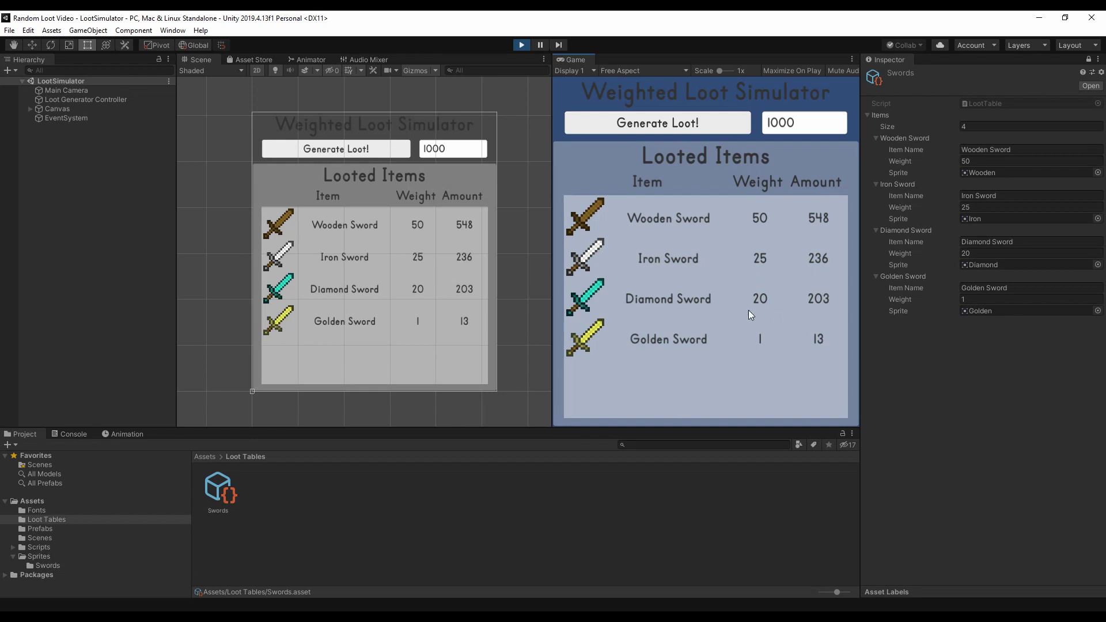
pyautogui.click(683, 134)
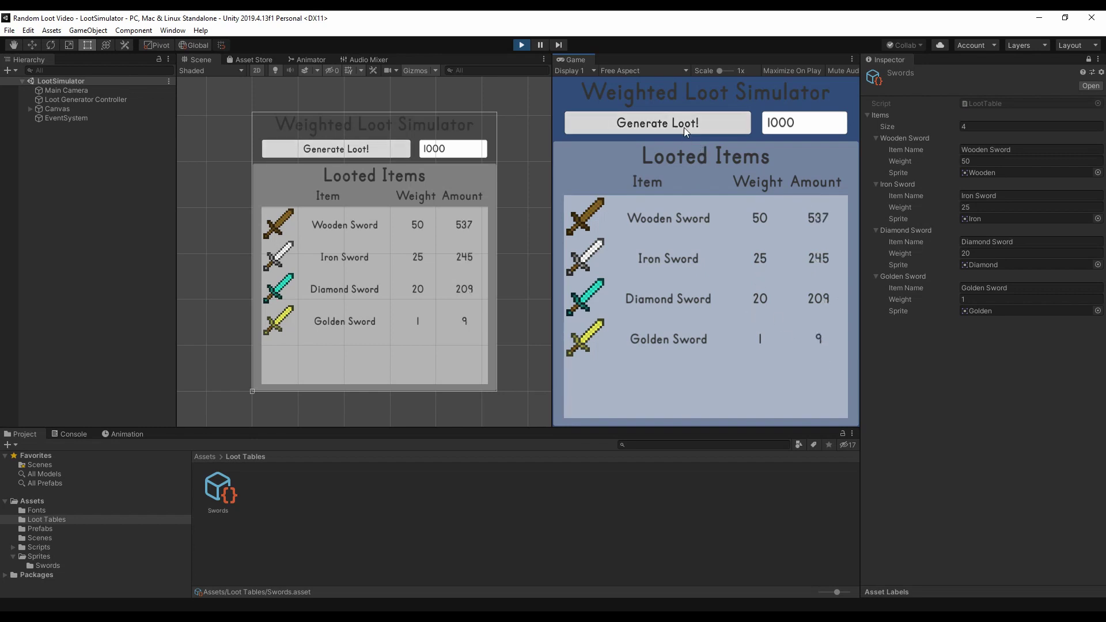
pyautogui.click(684, 127)
# Step: Generate loot twice for 100000 rolls, yielding 52323 Wooden and 1023 Golden Swords
pyautogui.click(804, 121)
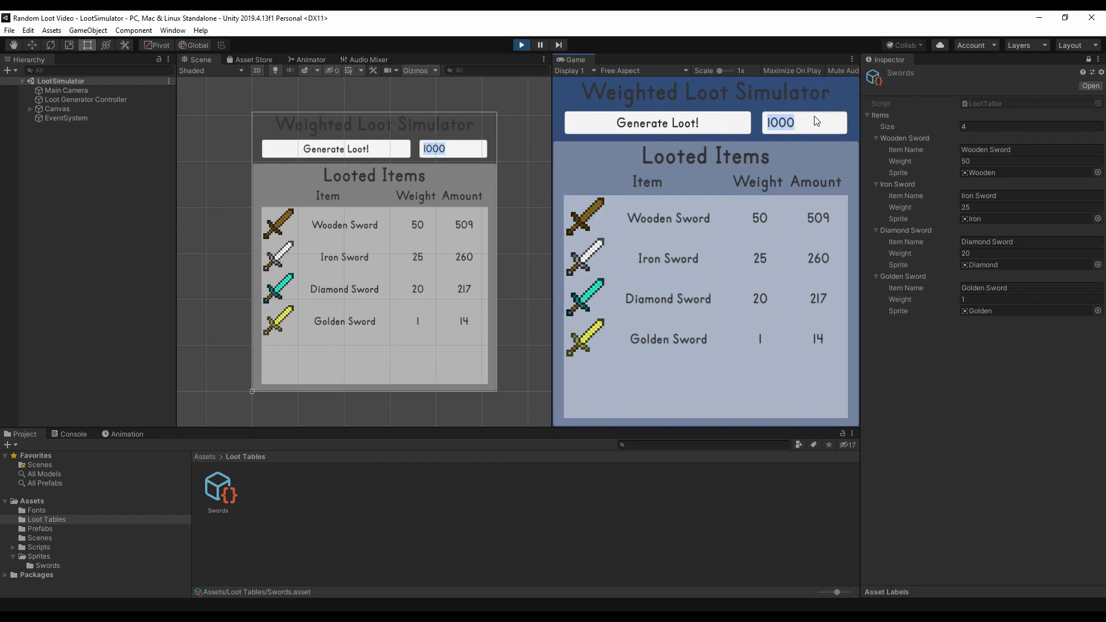
pyautogui.write('100000')
pyautogui.click(695, 126)
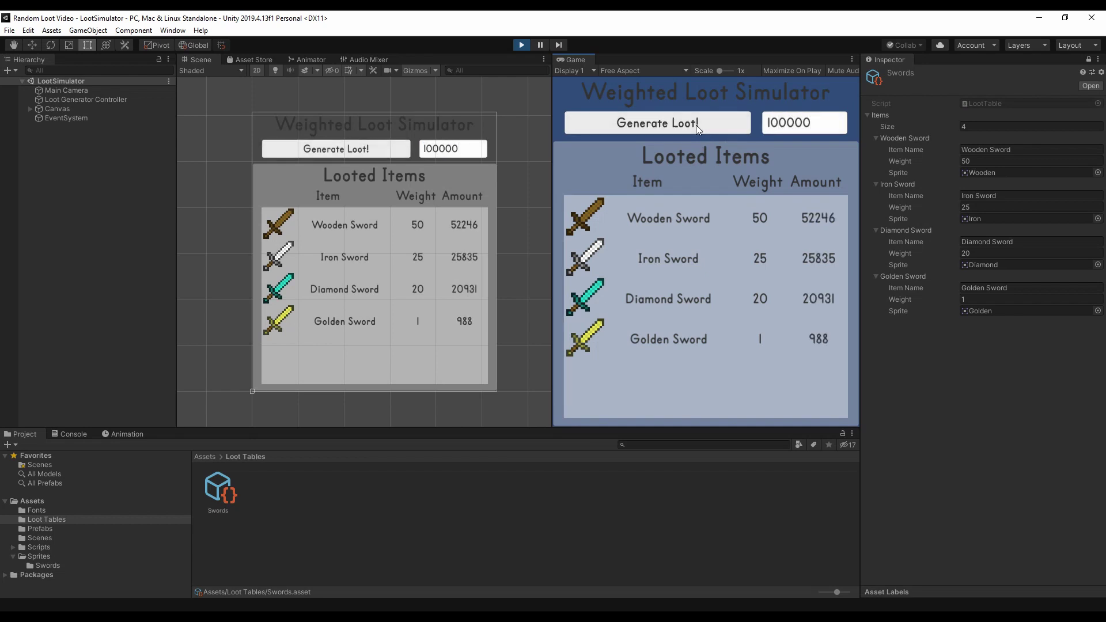
pyautogui.click(695, 125)
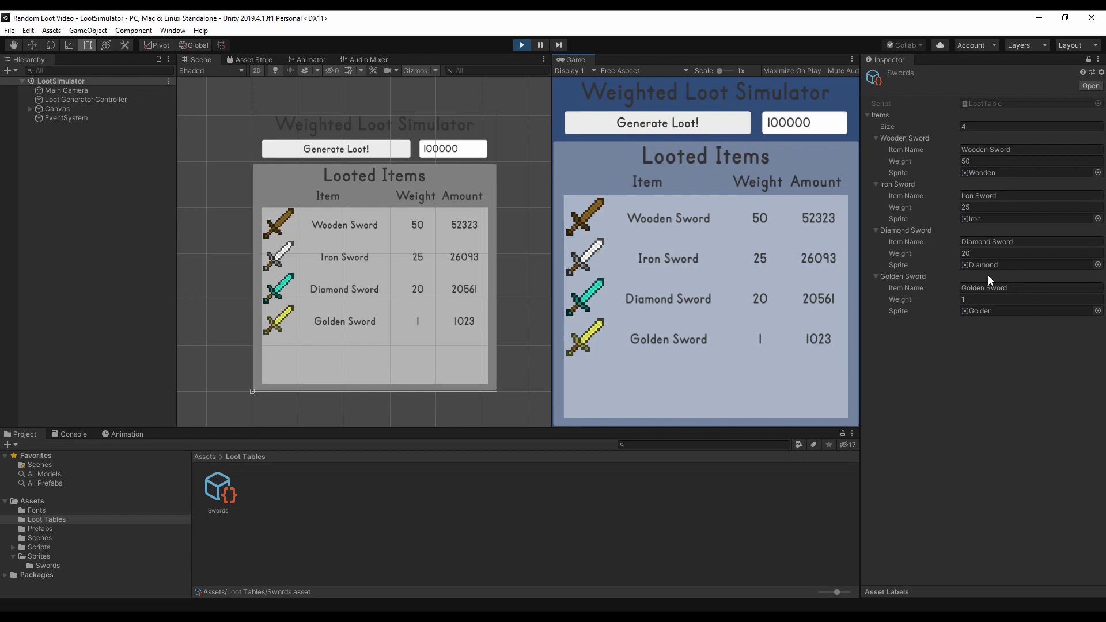
# Step: Weight the swords Wooden 5, Iron 4, Diamond 2, Golden 0.01, then stop play mode
pyautogui.click(994, 161)
pyautogui.write('5')
pyautogui.click(990, 208)
pyautogui.write('4')
pyautogui.click(979, 252)
pyautogui.write('2')
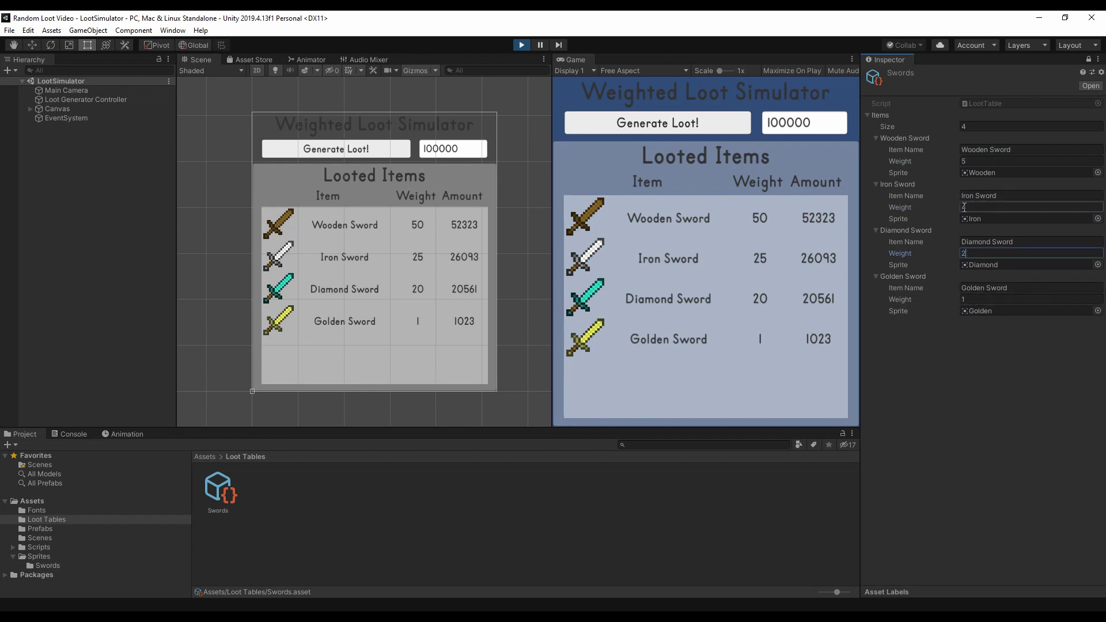
pyautogui.click(986, 381)
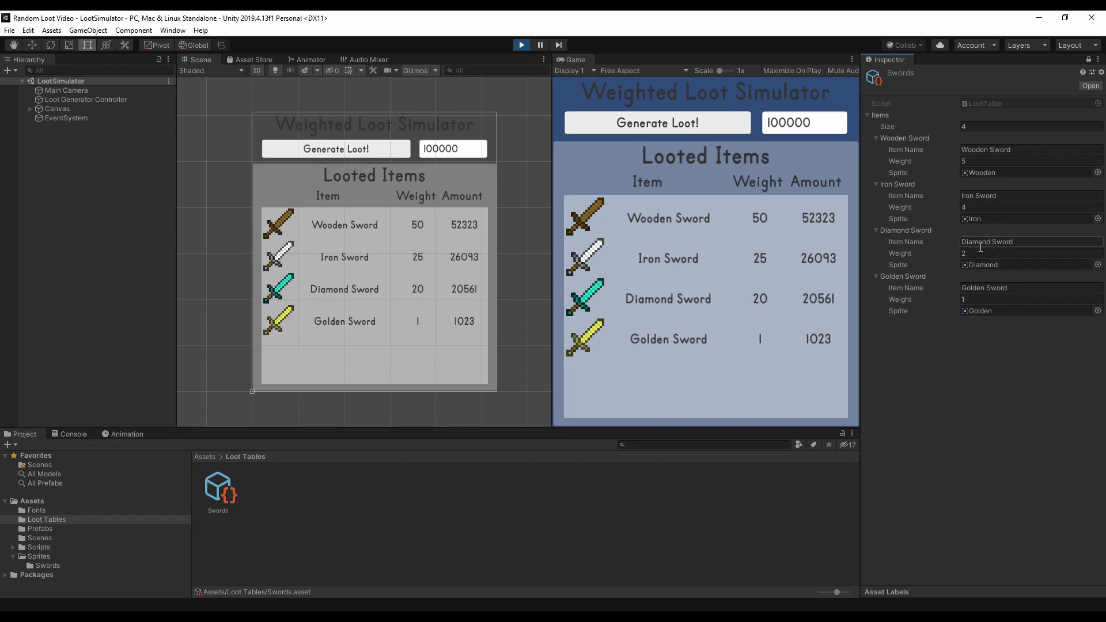
pyautogui.write('0')
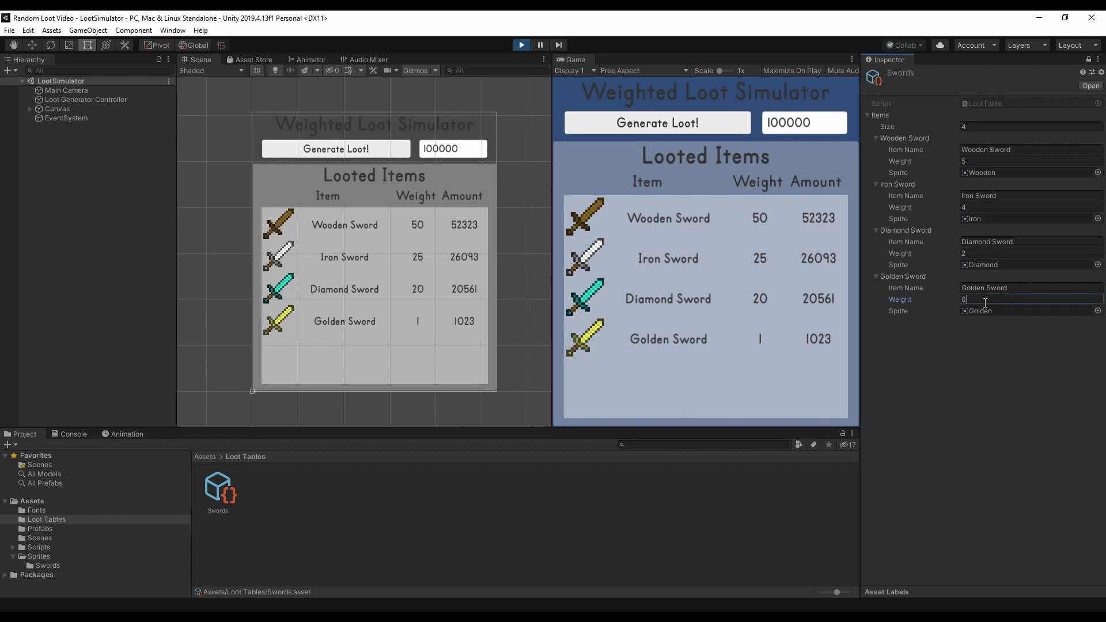
pyautogui.write('.01')
pyautogui.press('Return')
pyautogui.click(521, 45)
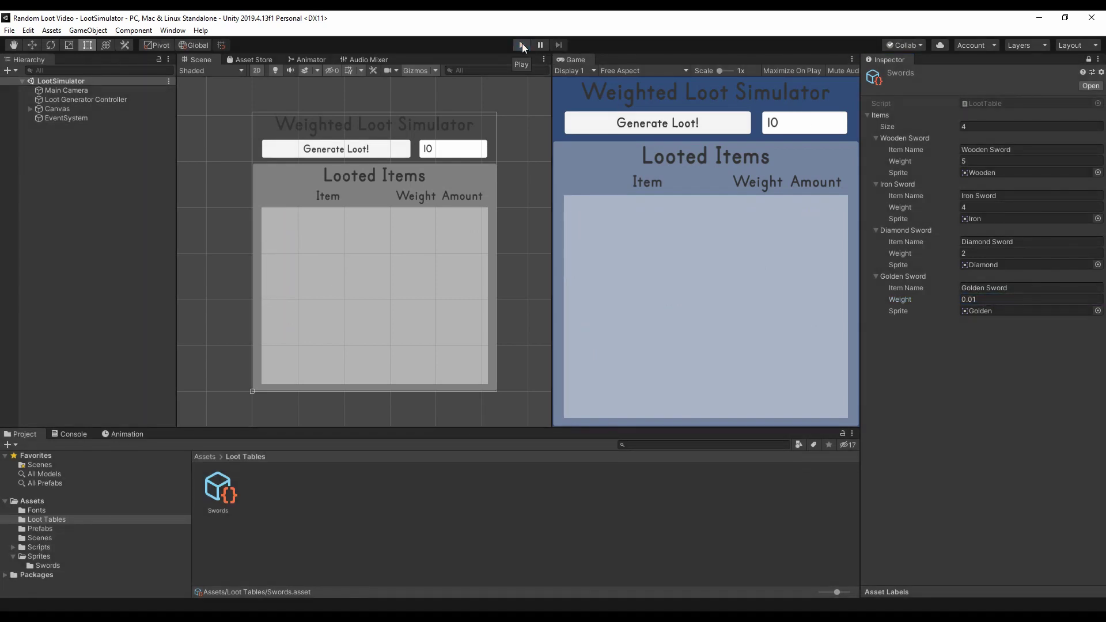
pyautogui.click(522, 44)
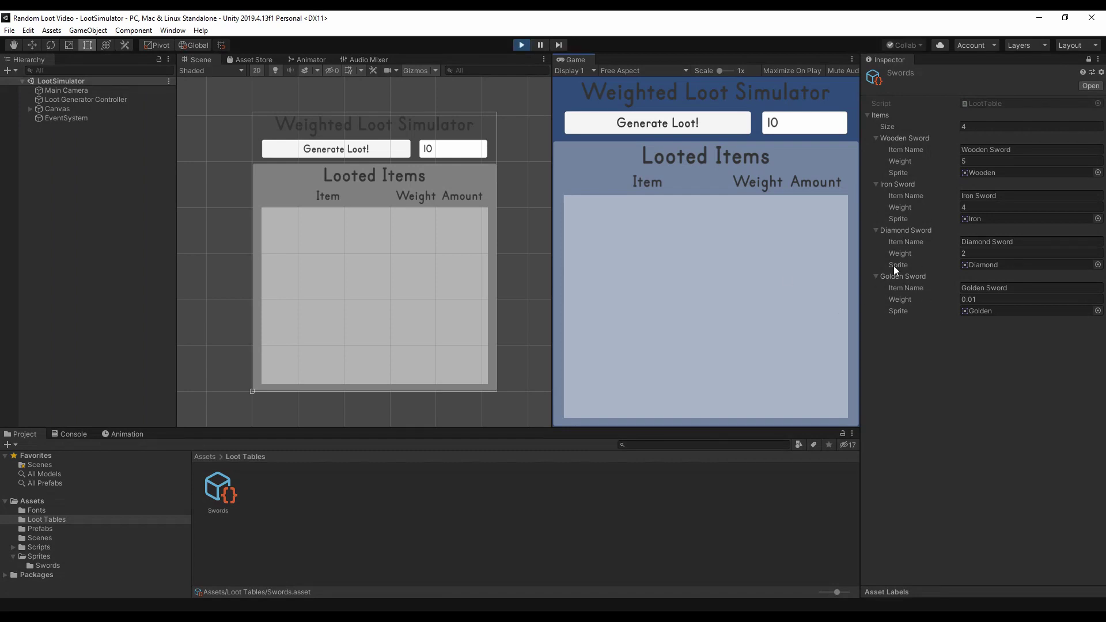
pyautogui.click(791, 125)
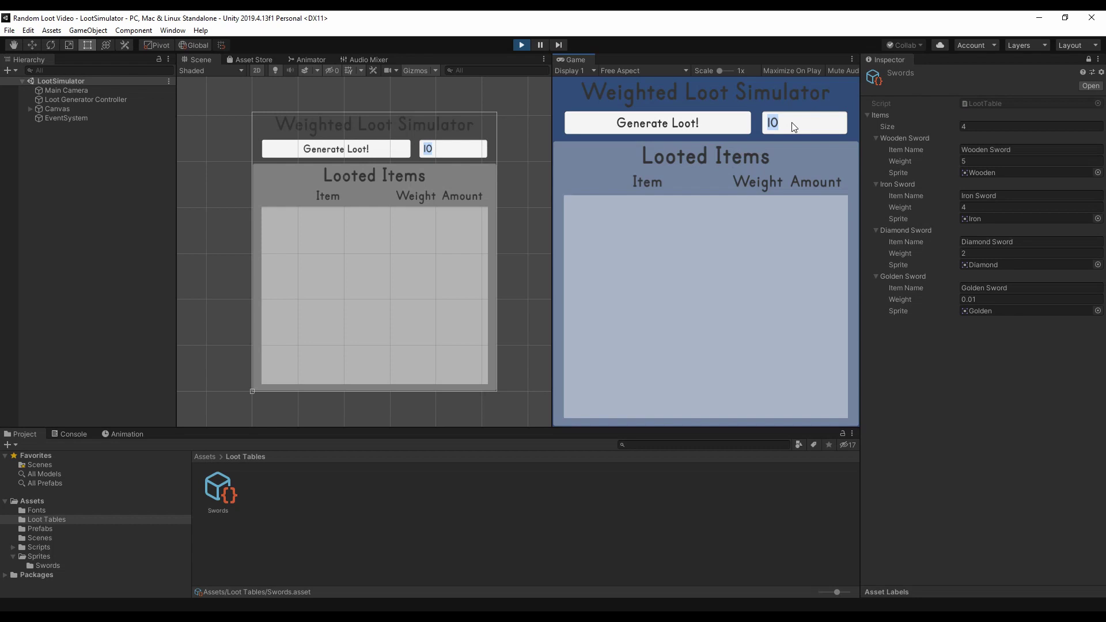
pyautogui.write('100')
pyautogui.click(710, 118)
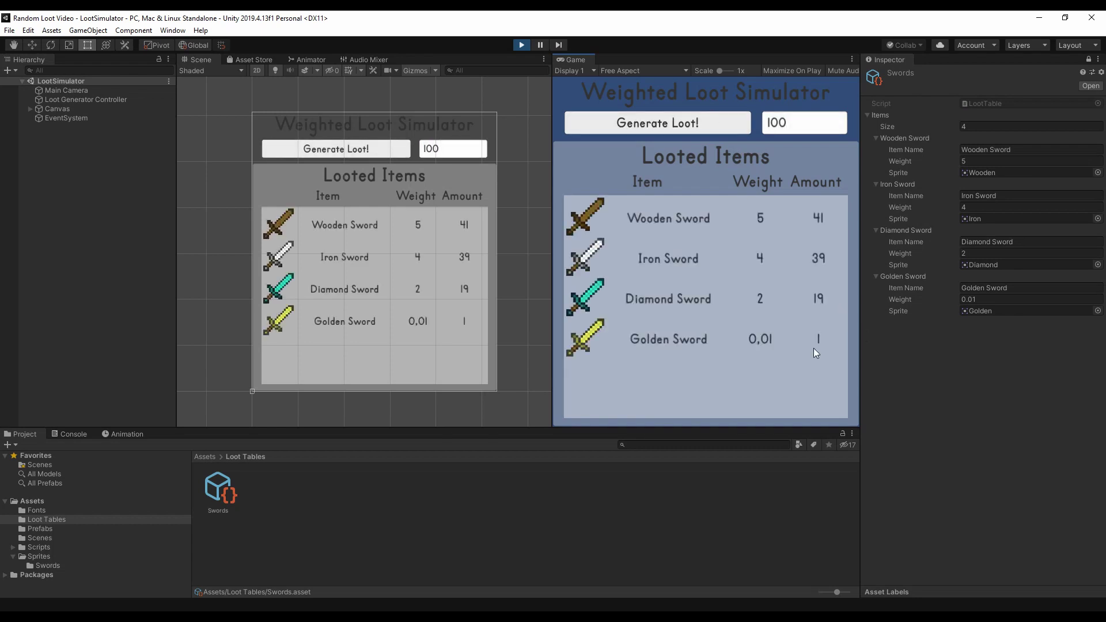
pyautogui.click(664, 124)
pyautogui.click(712, 123)
pyautogui.hotkey('ctrl', 'p')
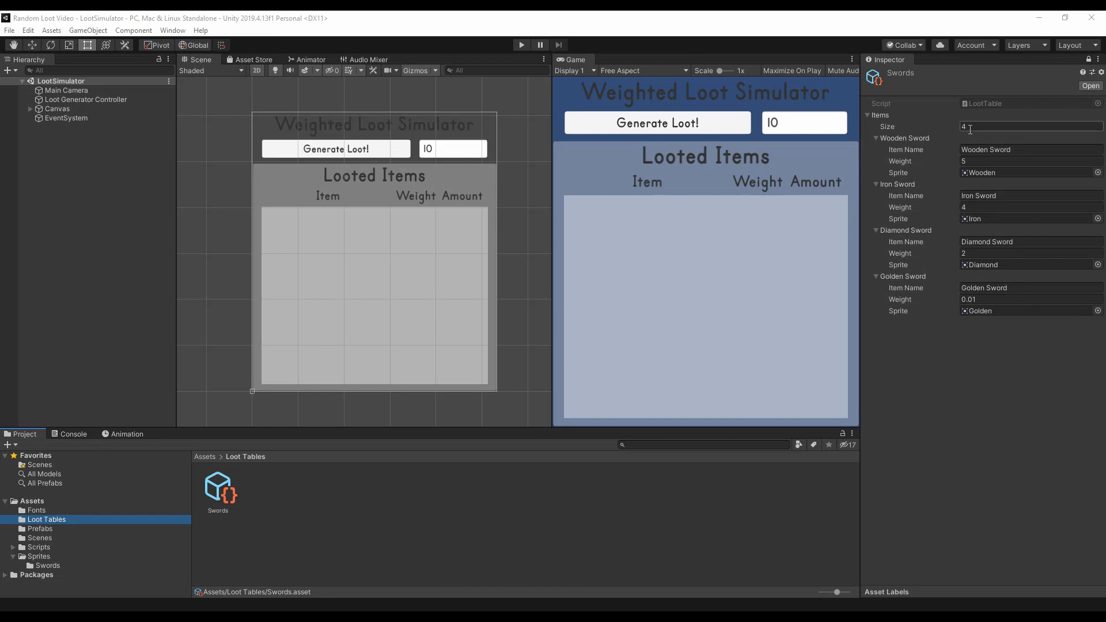
pyautogui.write('5')
# Step: Add a fifth item named Stone Sword with the Stone sprite and weight 5
pyautogui.press('Return')
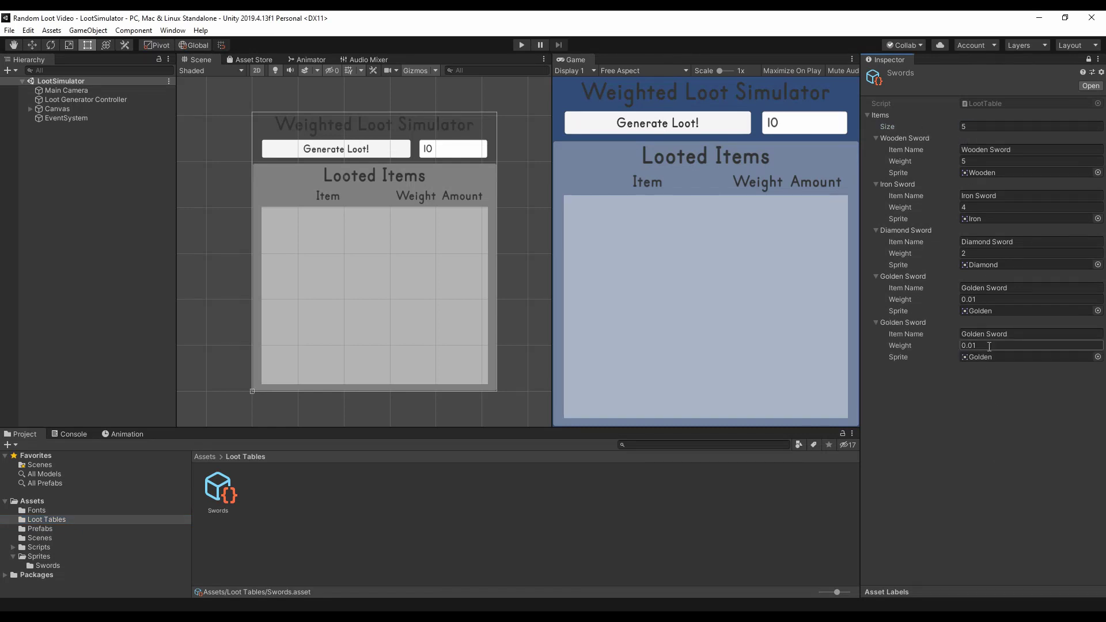
pyautogui.click(48, 565)
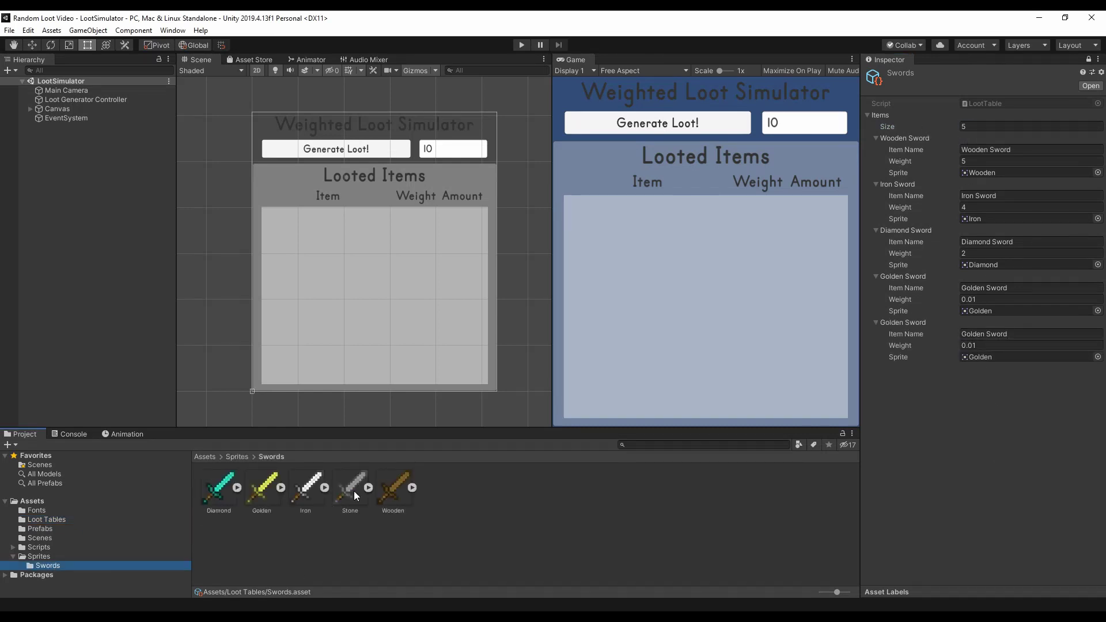
pyautogui.moveTo(353, 491); pyautogui.dragTo(981, 357)
pyautogui.doubleClick(974, 334)
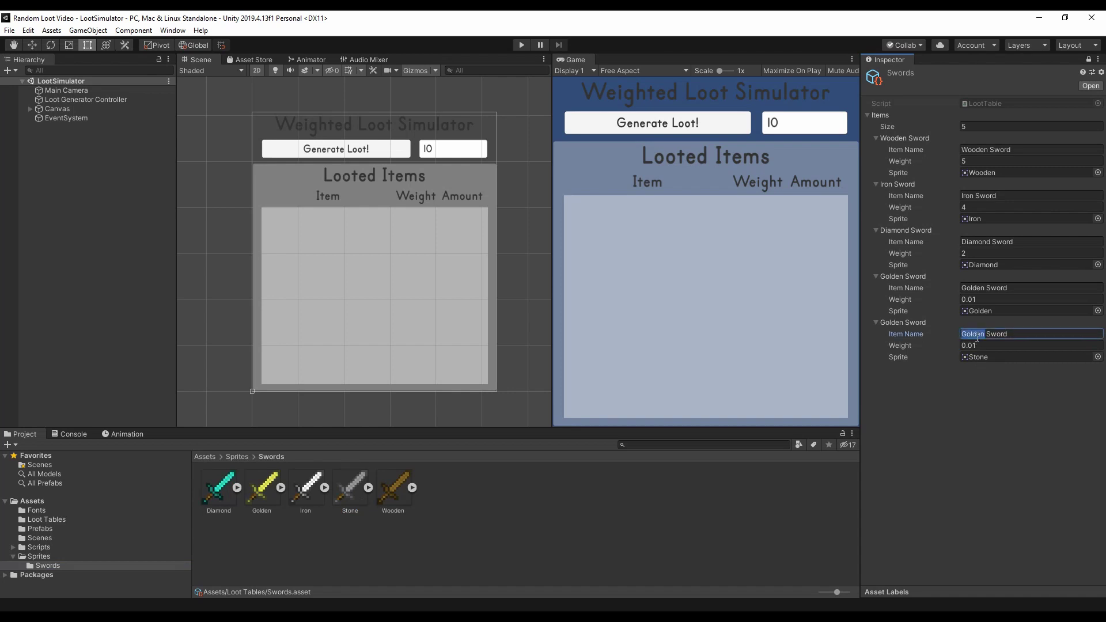
pyautogui.write('Stone')
pyautogui.click(983, 346)
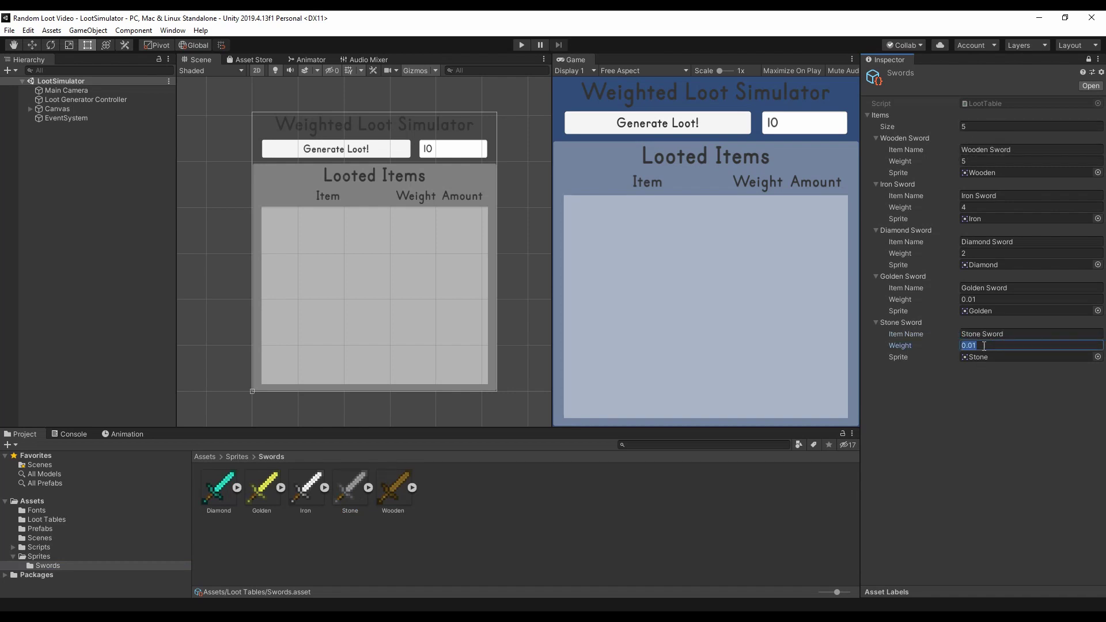
pyautogui.write('5')
# Step: Play the game and generate 1000 rolls, giving 304 Wooden and 300 Stone Swords
pyautogui.click(520, 45)
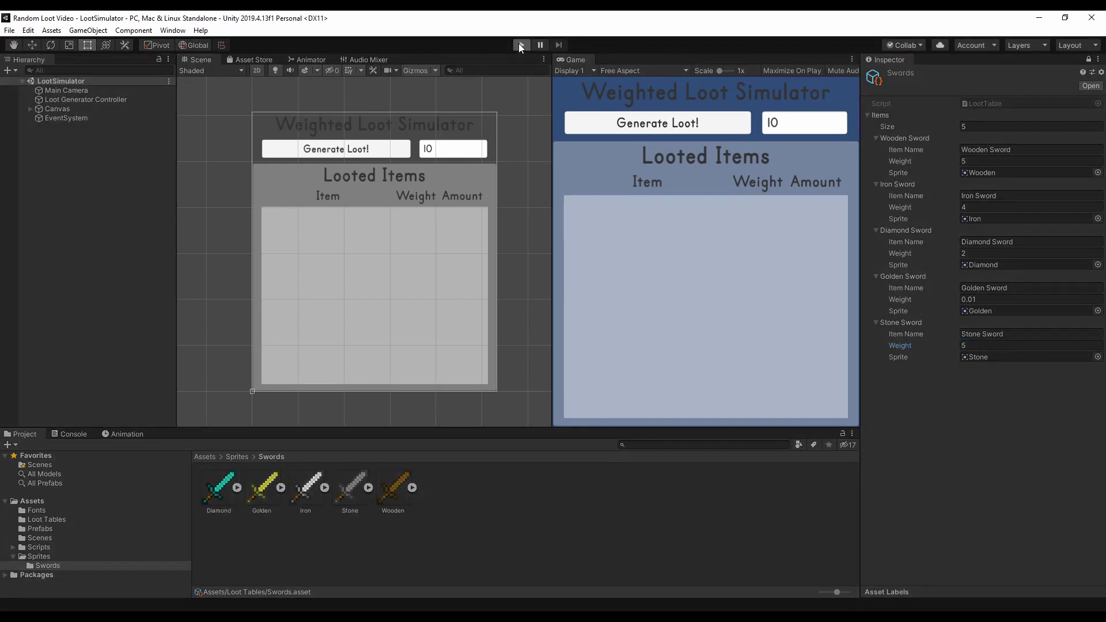
pyautogui.click(773, 126)
pyautogui.write('00')
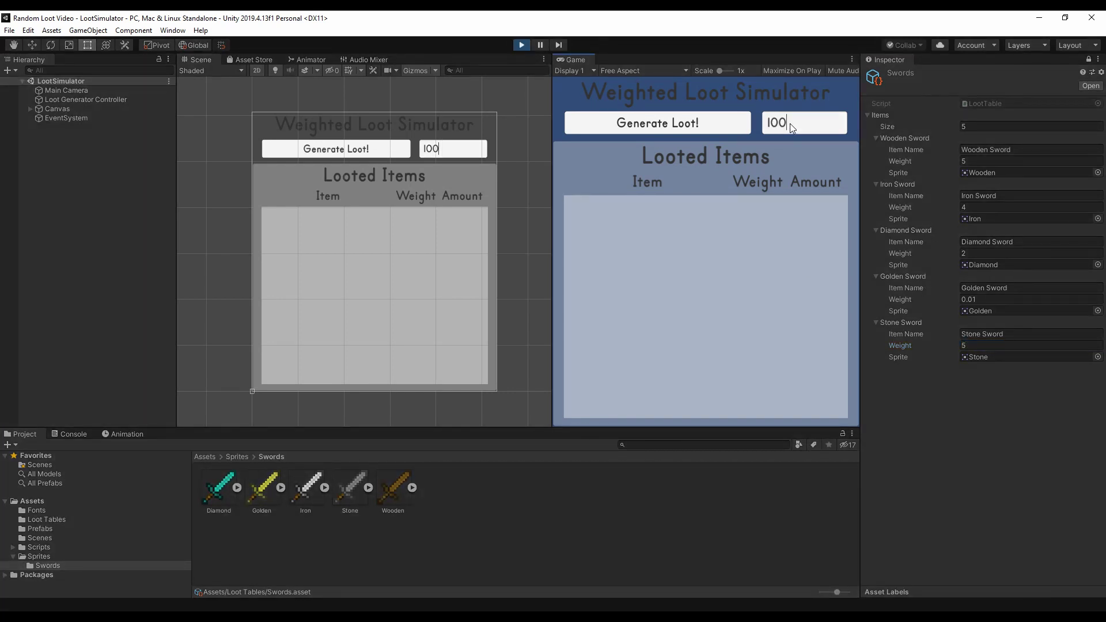
pyautogui.click(693, 115)
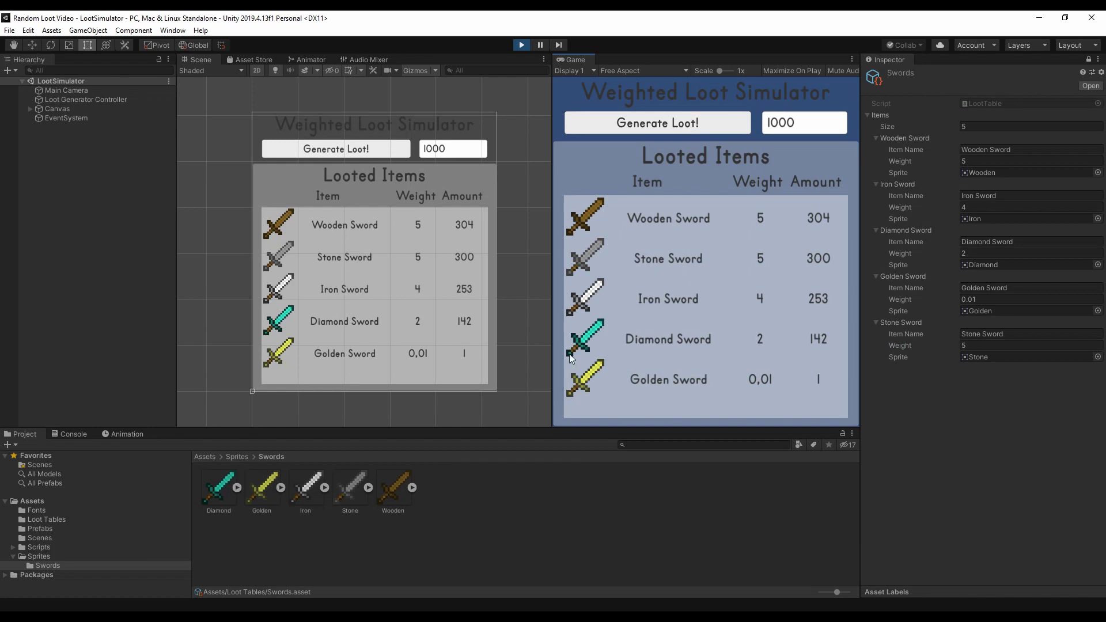
# Step: Create a default-named LootTable asset in Loot Tables and give it 10 item entries
pyautogui.click(50, 520)
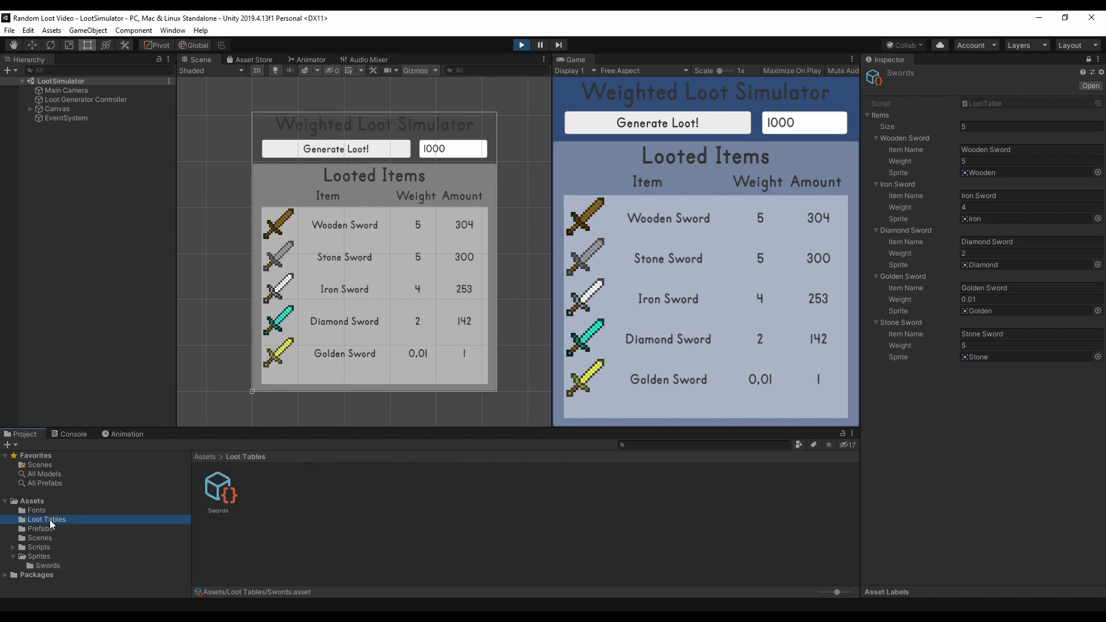
pyautogui.rightClick(277, 503)
pyautogui.moveTo(306, 214)
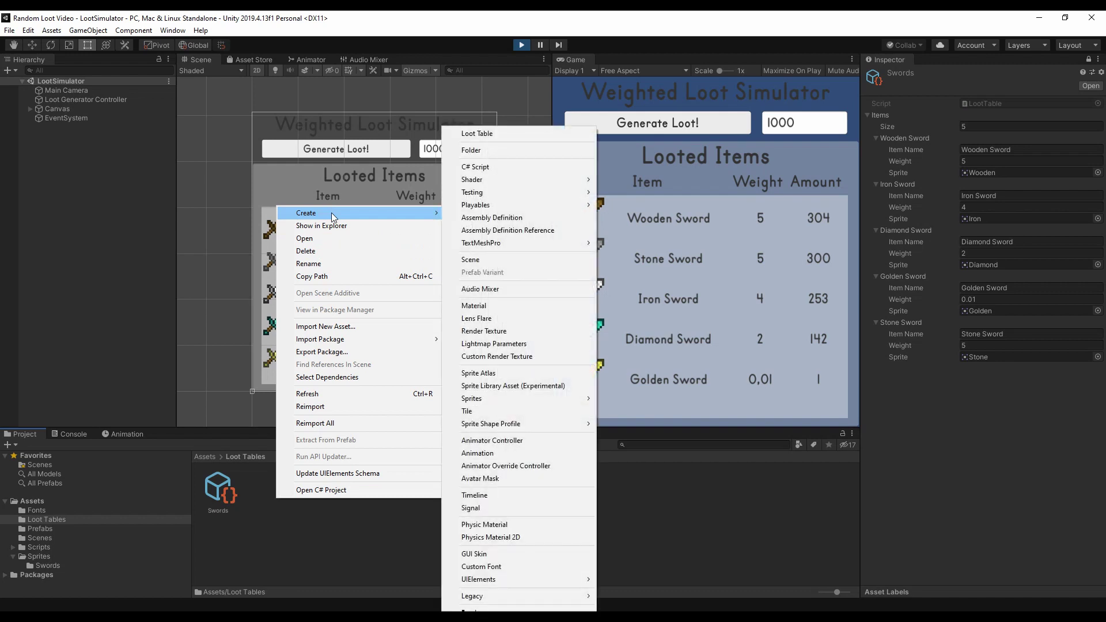
pyautogui.click(499, 134)
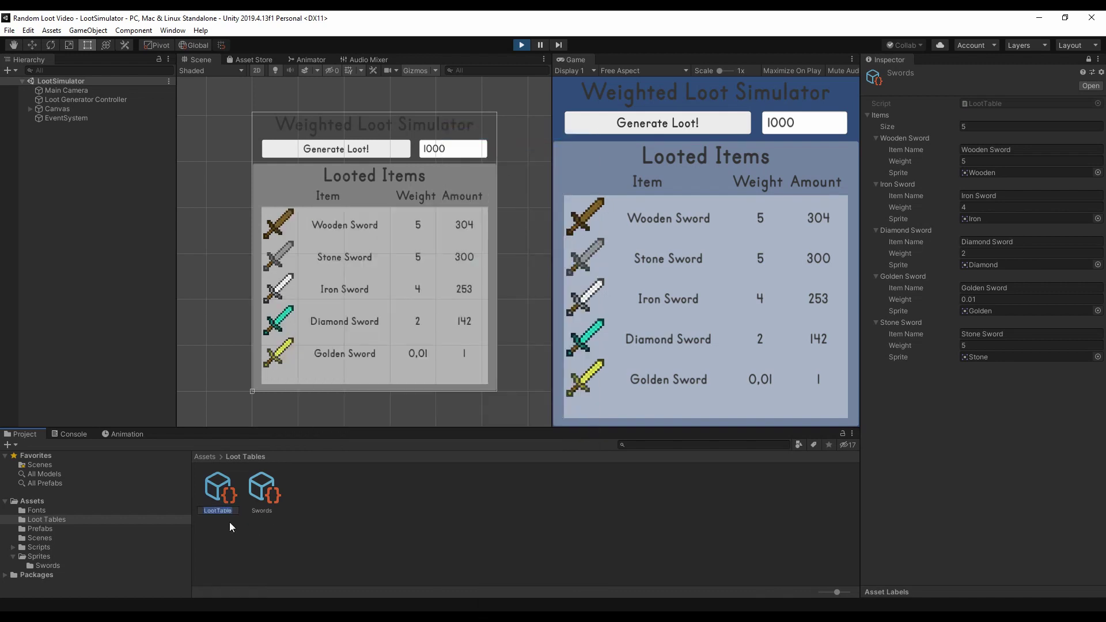
pyautogui.press('Return')
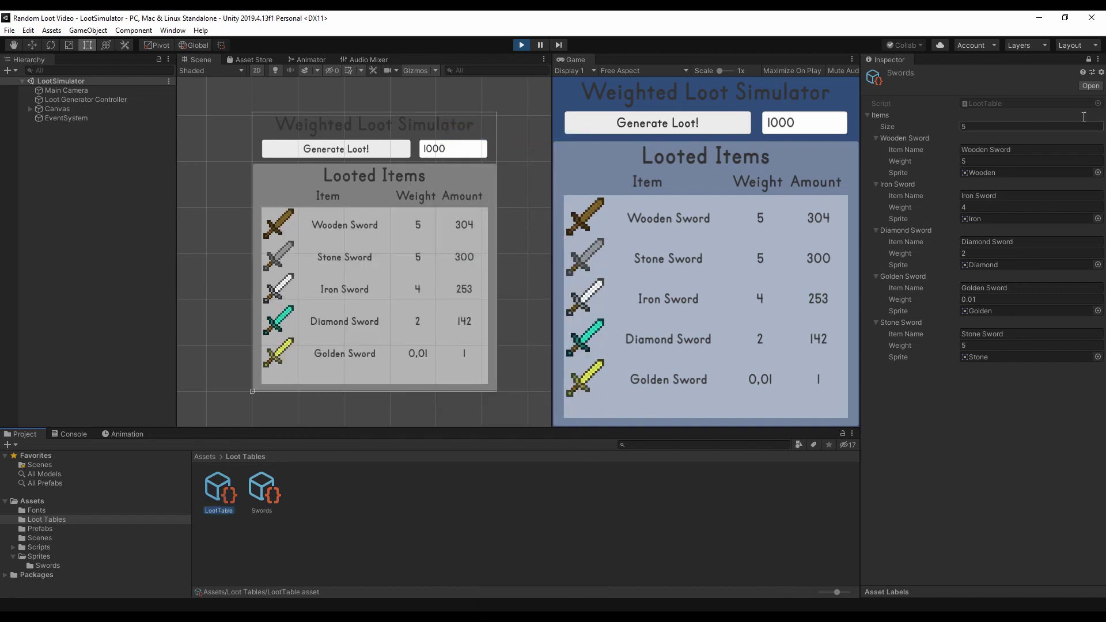
pyautogui.click(974, 126)
pyautogui.write('1')
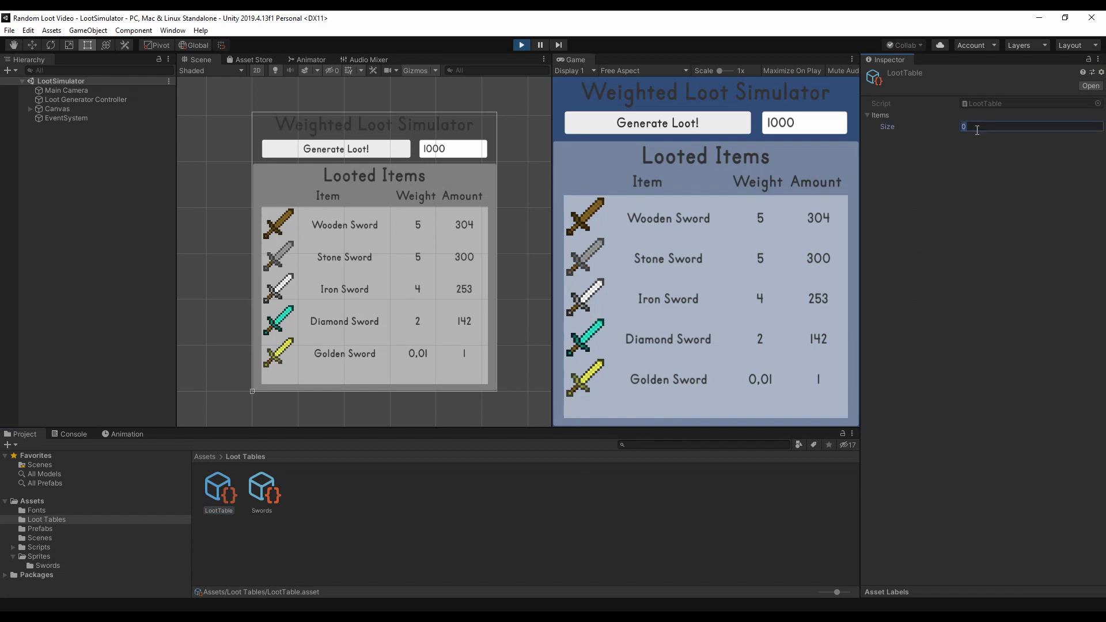
pyautogui.write('0')
pyautogui.press('Return')
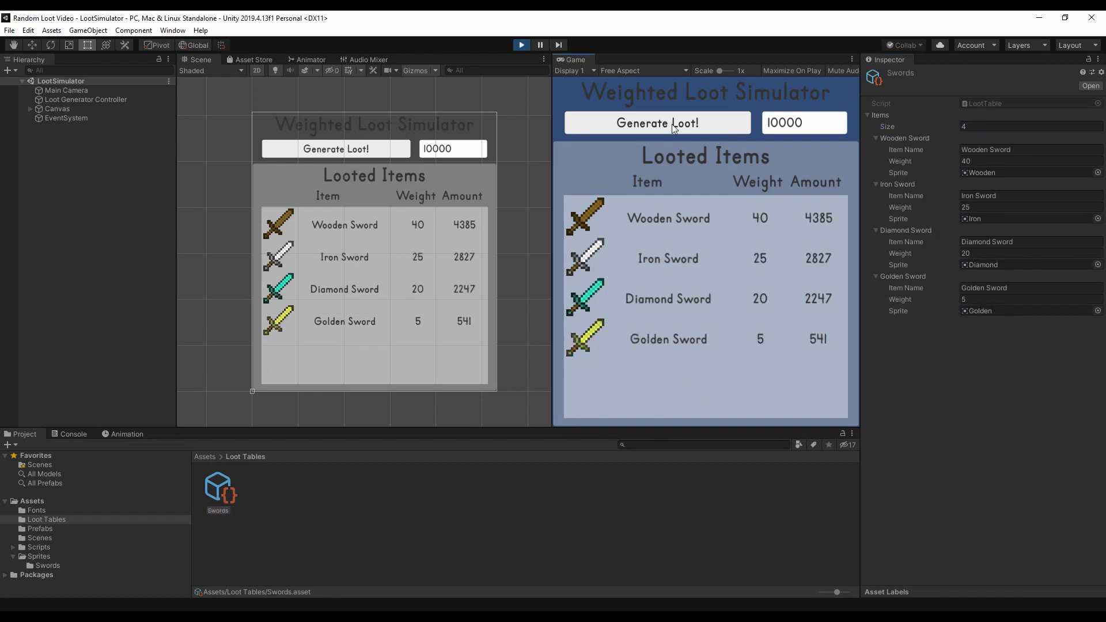
# Step: Generate 10000-roll loot four times, with counts near 4400, 2760, 2280 and 560
pyautogui.click(674, 128)
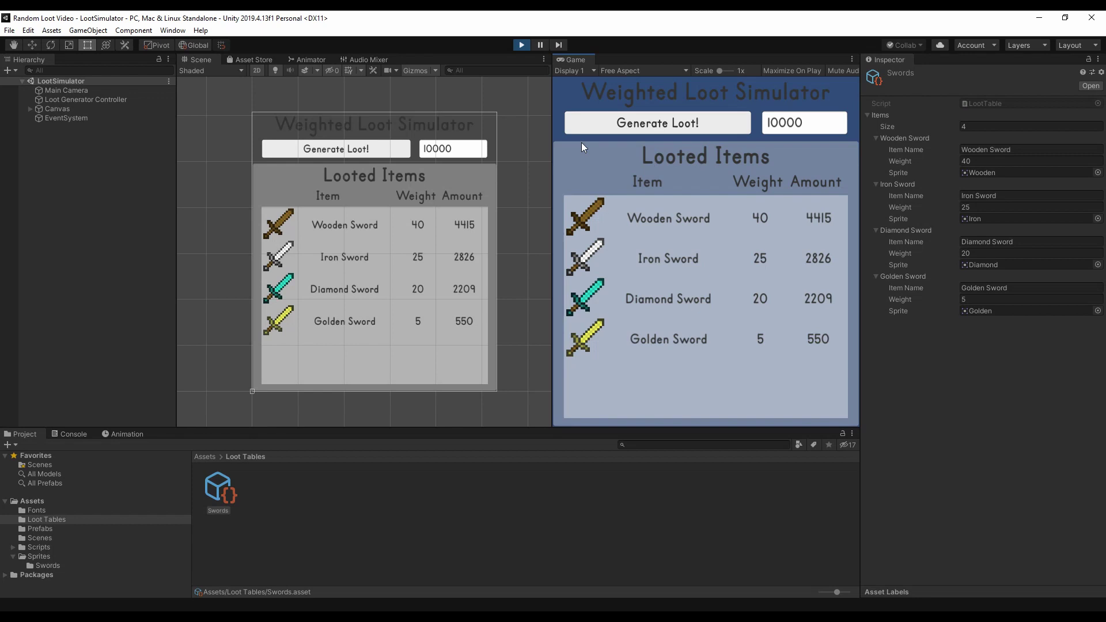
pyautogui.click(731, 129)
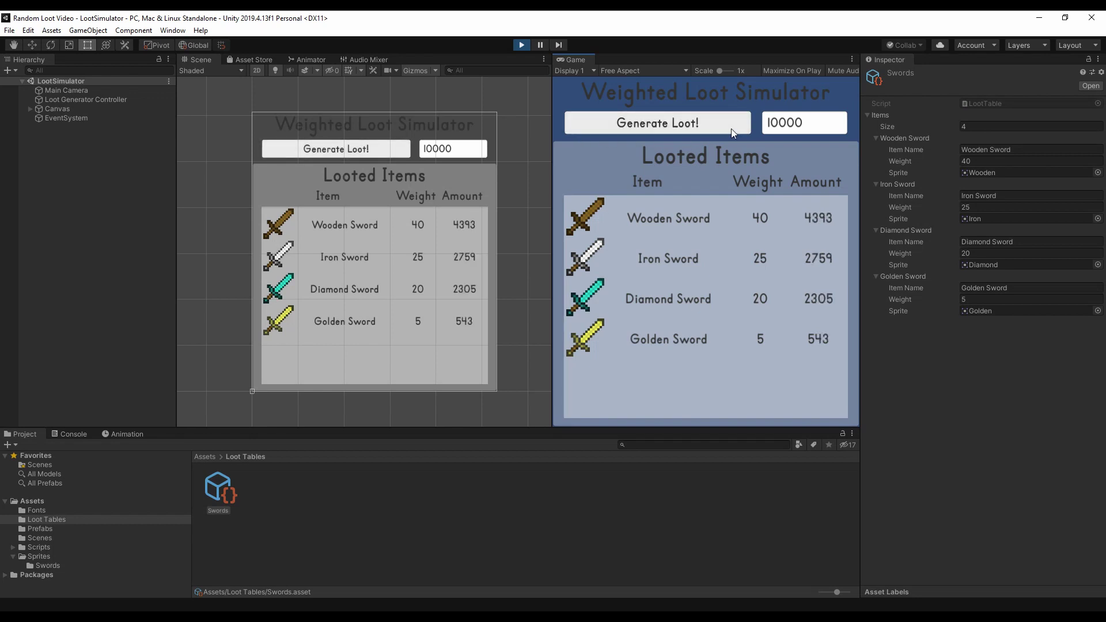
pyautogui.click(731, 129)
pyautogui.click(731, 129)
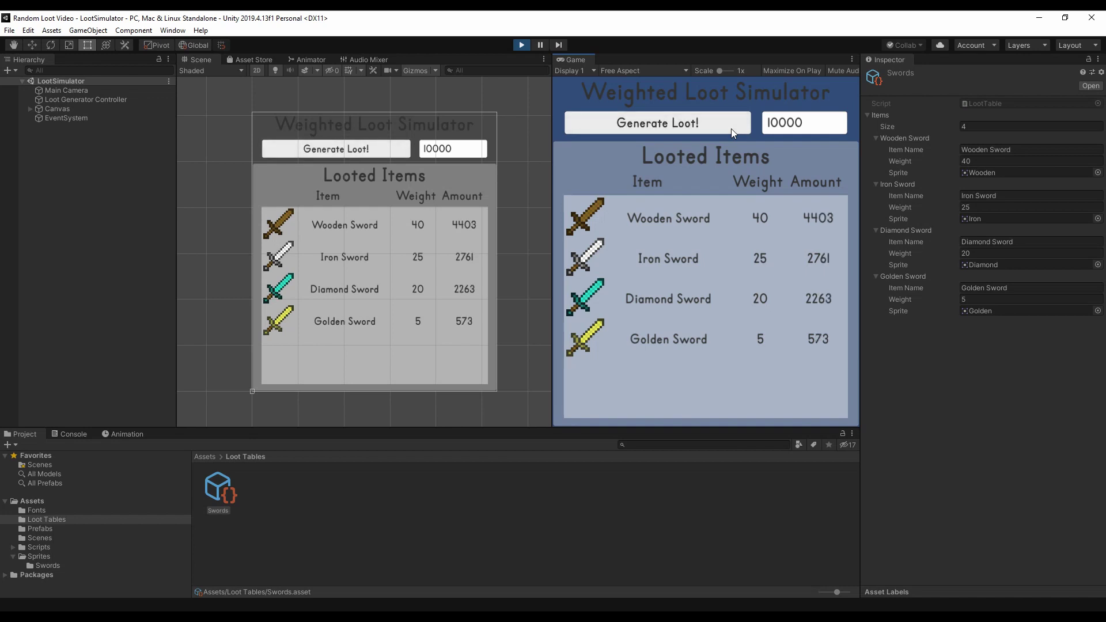